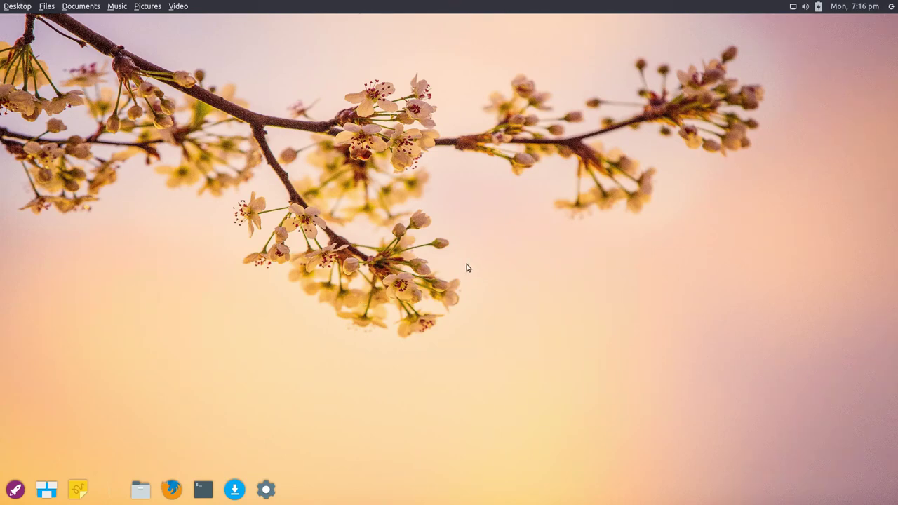
- Run lsb_release -a in a new Sakura terminal to show Ubuntu 20.04.1 LTS (focal), then centre the window
left_click(204, 490)
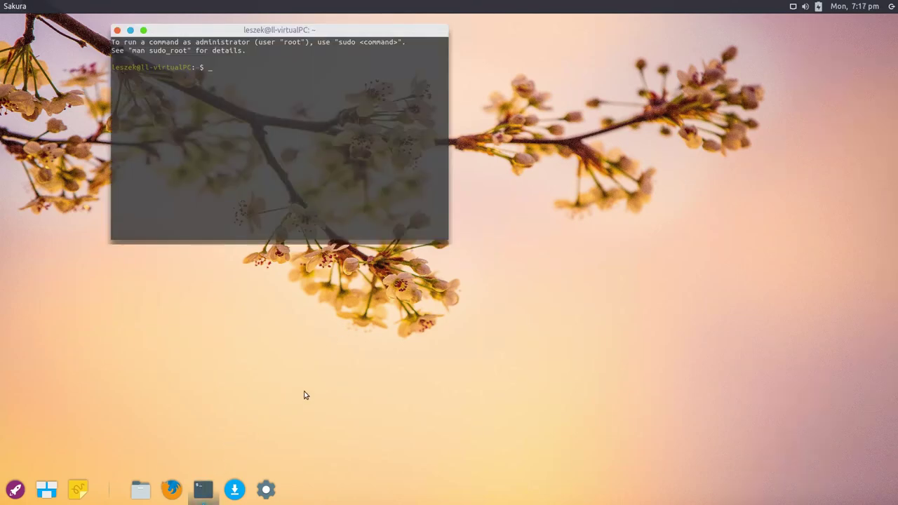
type("lsb_release -a")
key("Return")
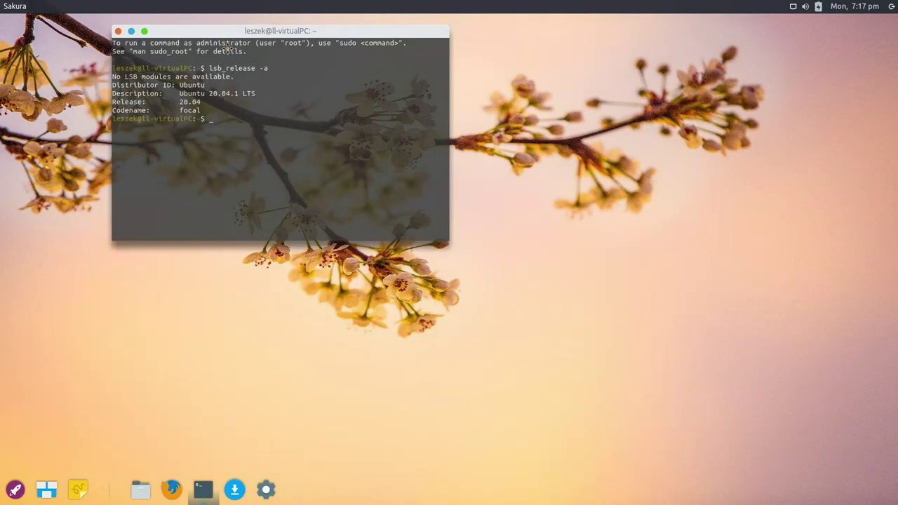
left_click_drag(197, 33, 298, 119)
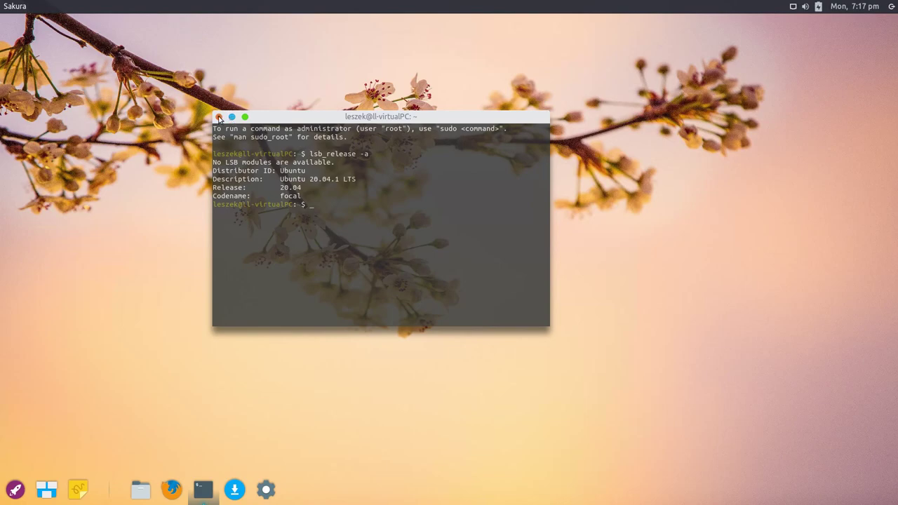
- Open Thunar on the home folder and move its window to the screen centre
left_click(21, 7)
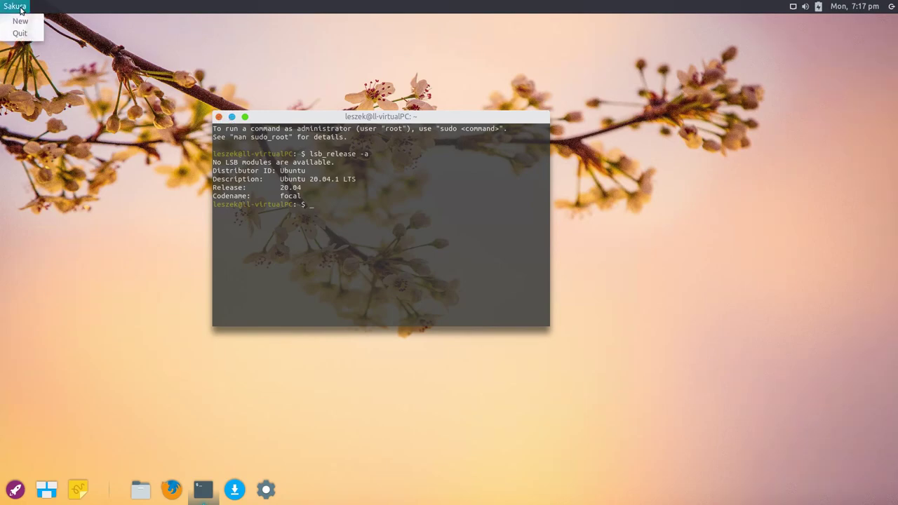
left_click(101, 103)
left_click(138, 493)
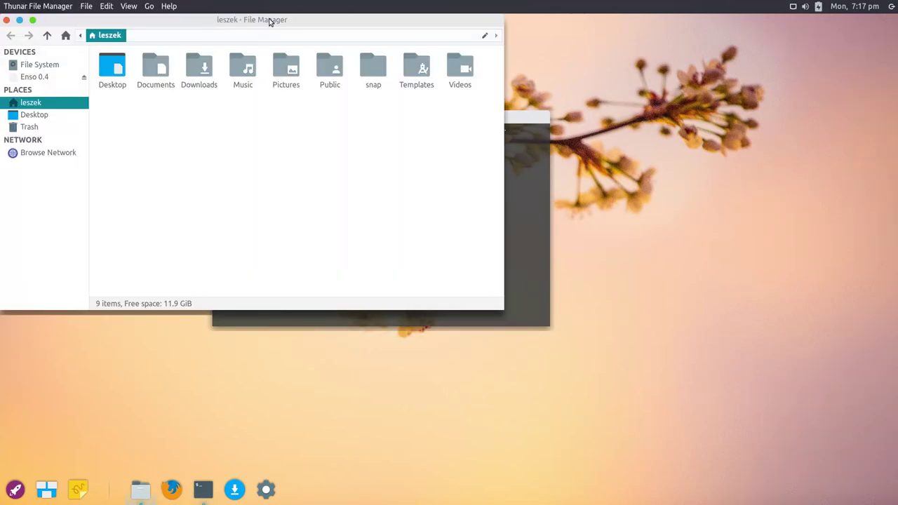
left_click_drag(261, 20, 349, 103)
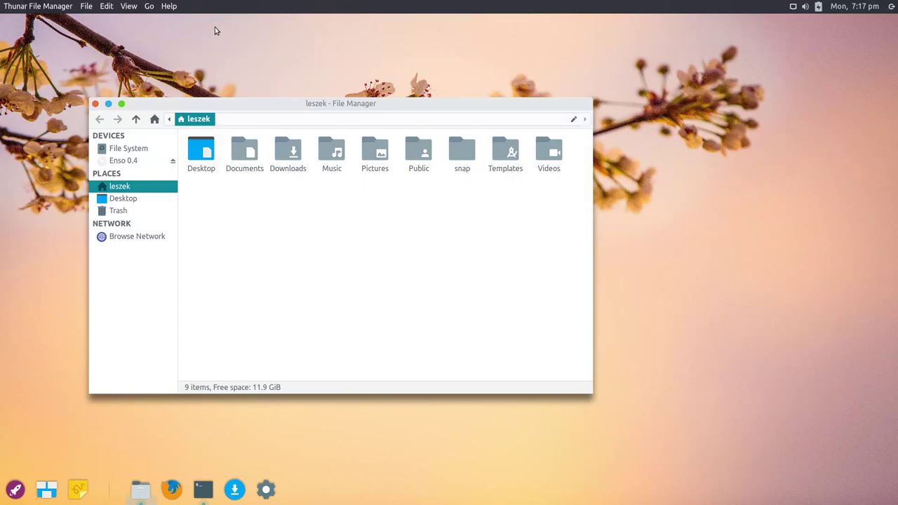
- View Thunar's Help > About information and close it
left_click(169, 6)
left_click(177, 33)
left_click(417, 355)
left_click(805, 7)
left_click(794, 7)
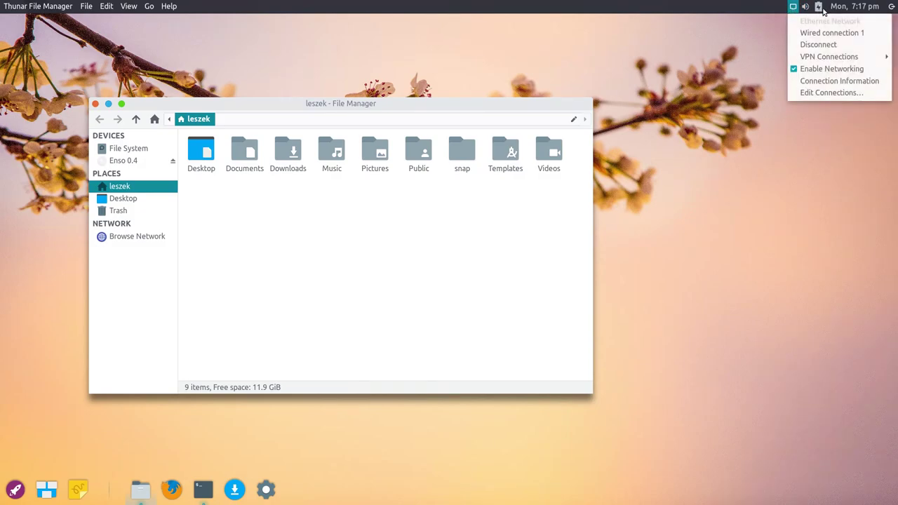
left_click(820, 8)
left_click(820, 8)
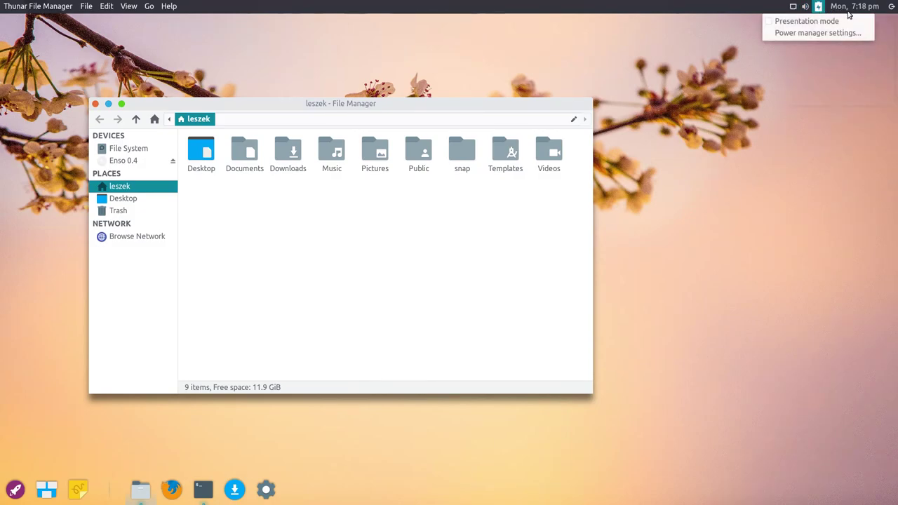
left_click(851, 7)
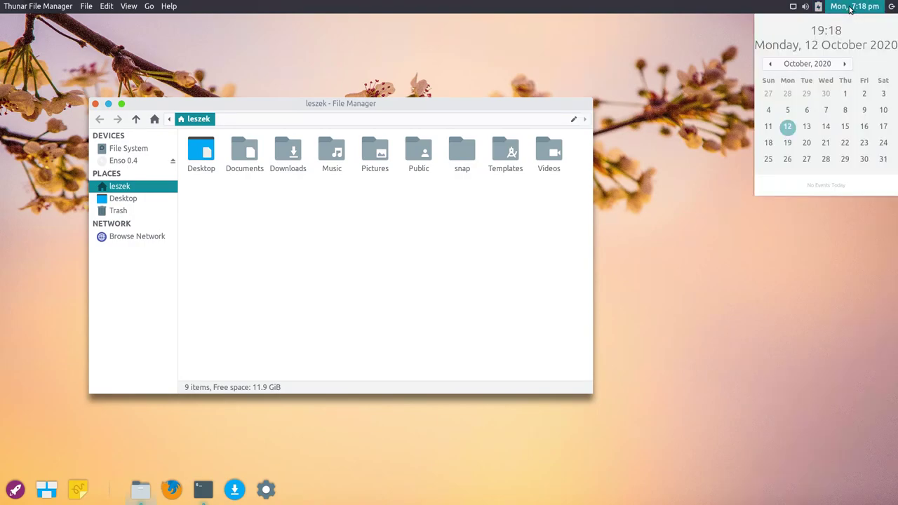
left_click(734, 71)
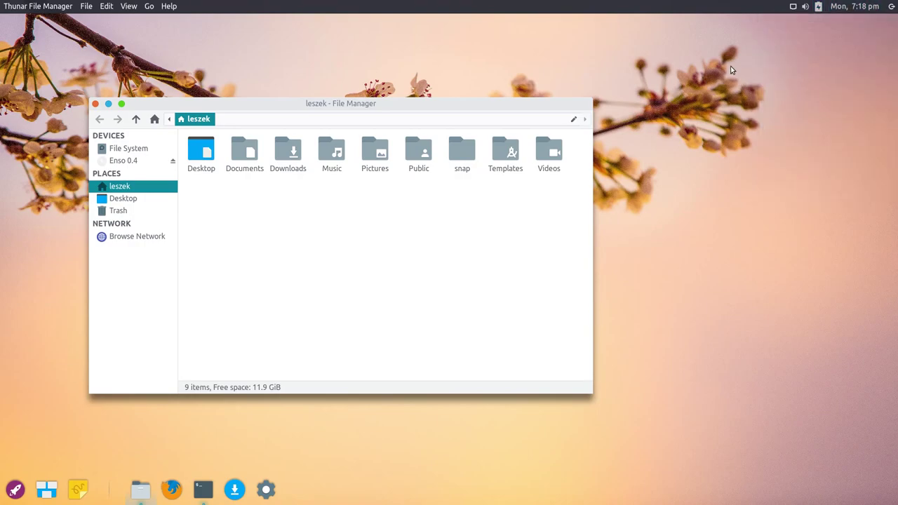
left_click(892, 9)
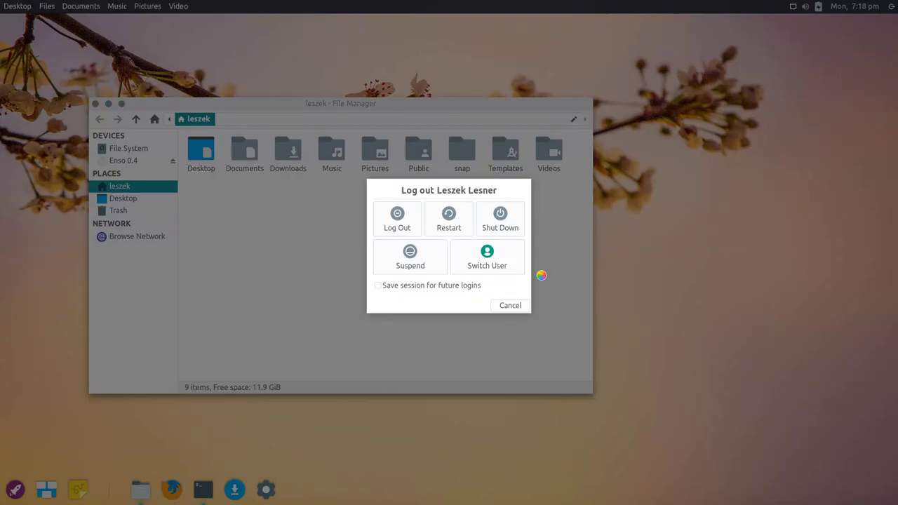
left_click(510, 306)
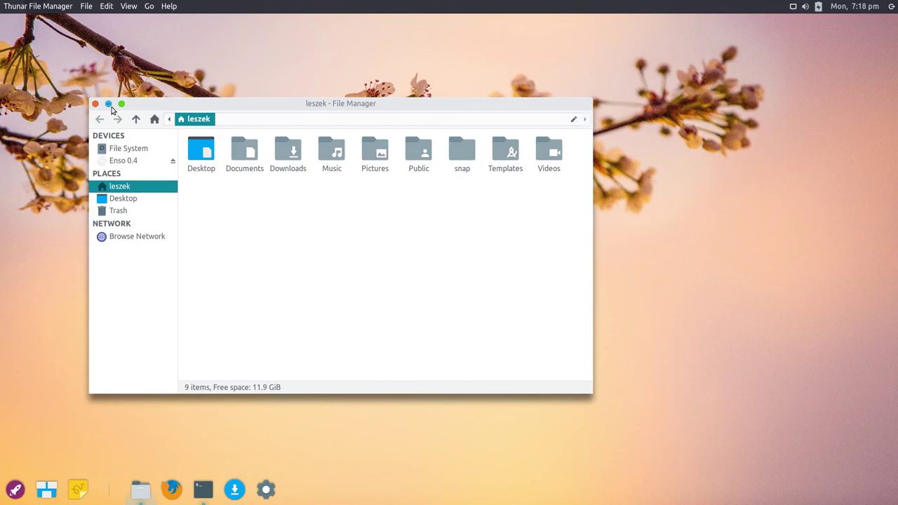
- Minimize Thunar and Sakura, restore both from the dock, then minimize them again
left_click(109, 104)
left_click(235, 121)
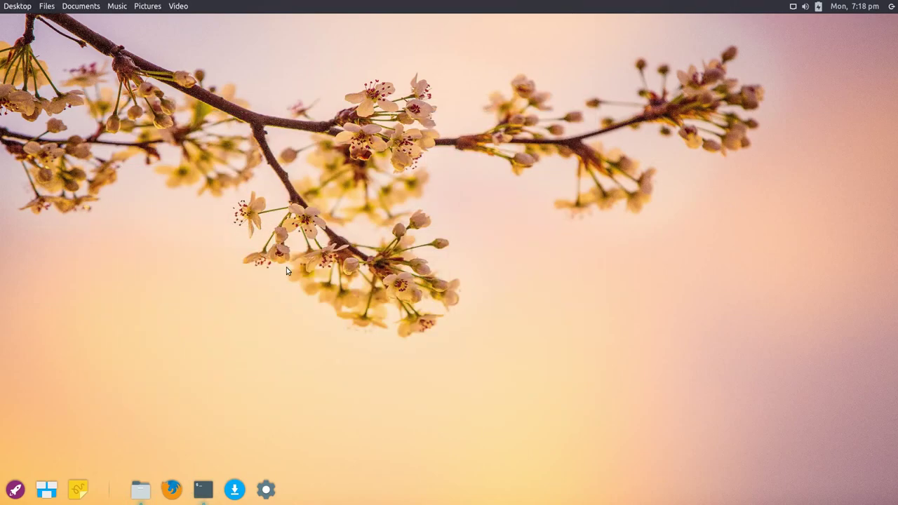
left_click(204, 490)
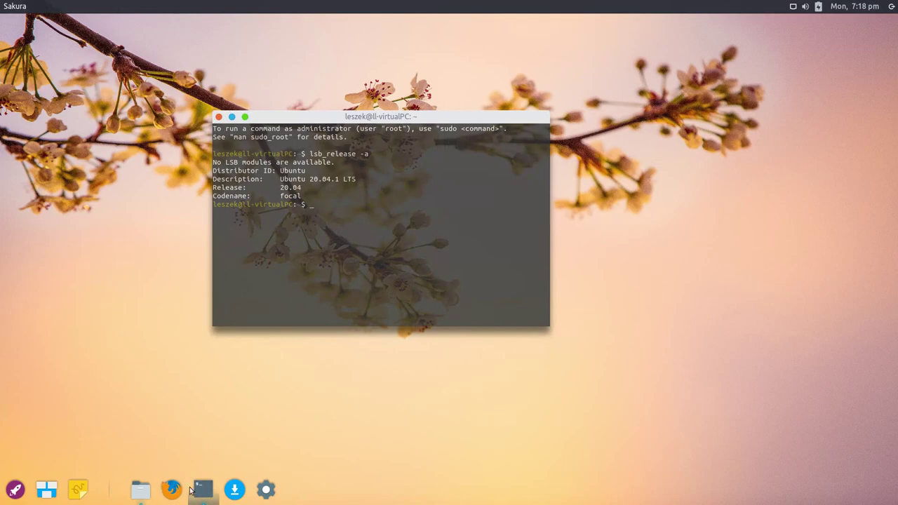
left_click(139, 491)
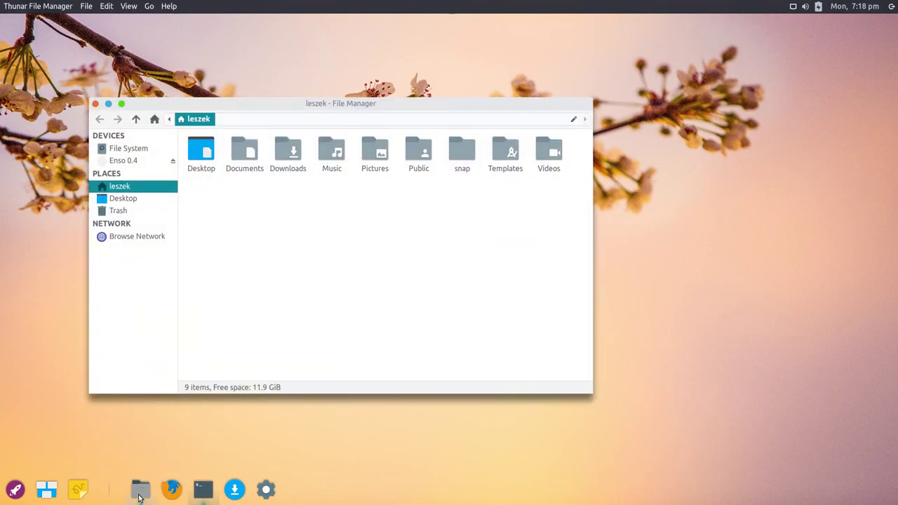
left_click(108, 104)
left_click(232, 117)
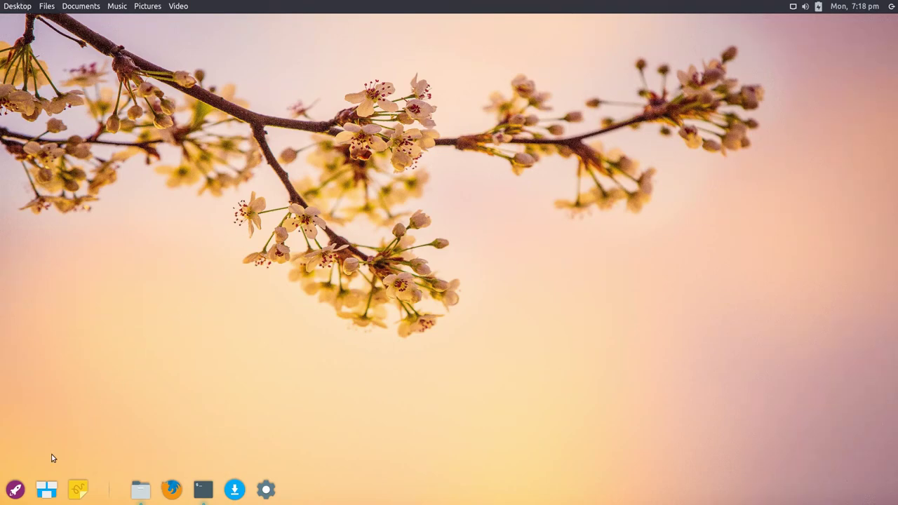
- In the Multitasking View, preview workspaces 2 and 3, then switch to workspace 2
left_click(46, 491)
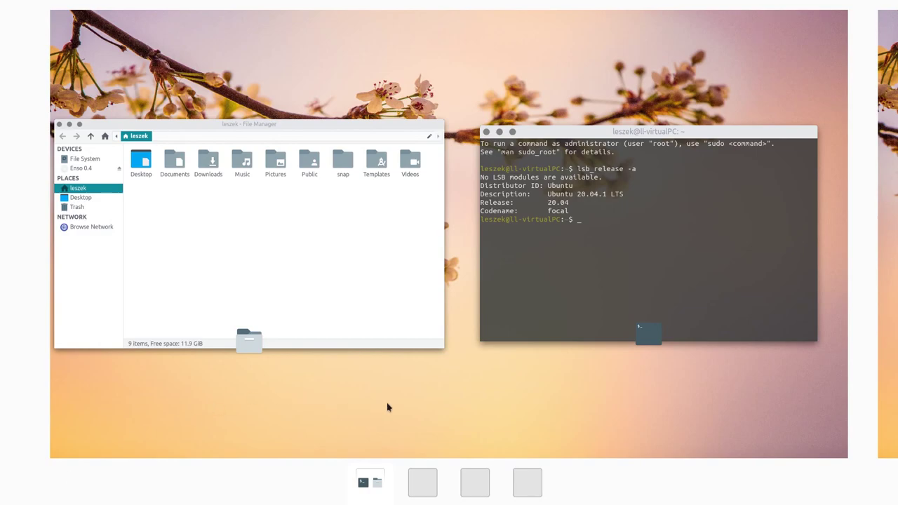
left_click(423, 489)
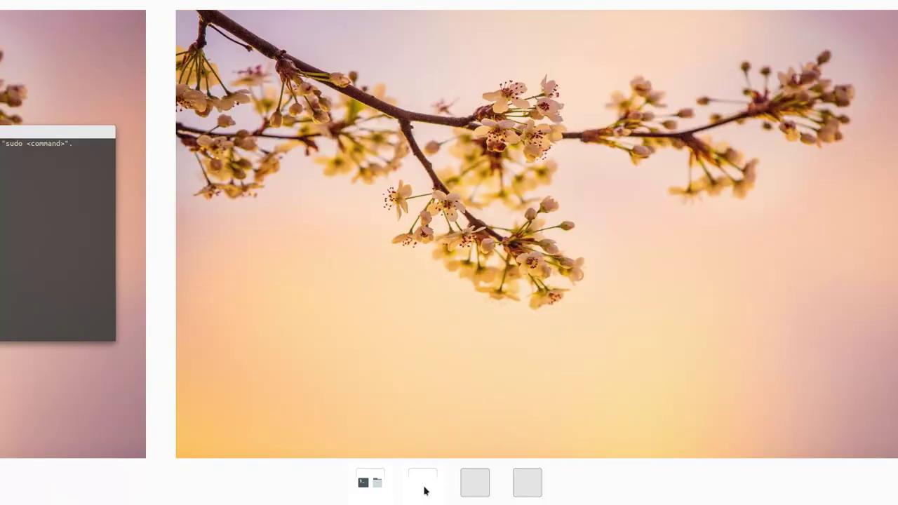
left_click(894, 306)
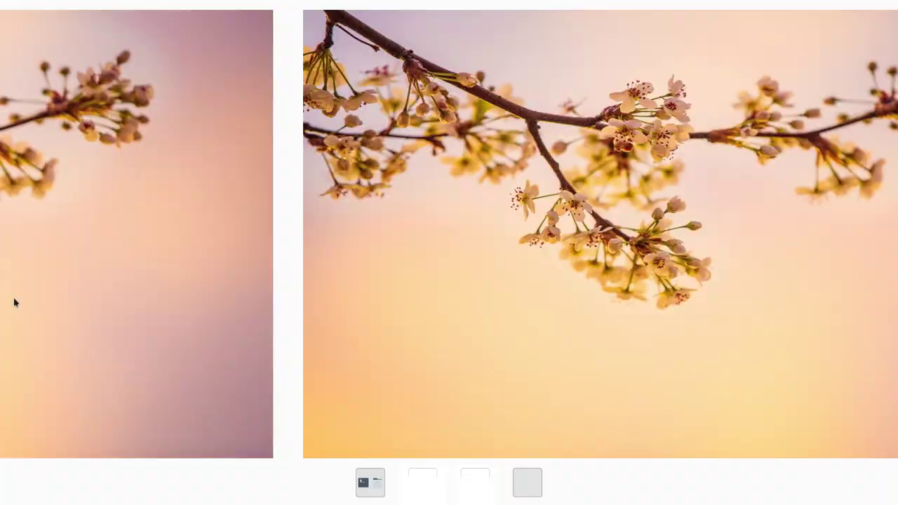
left_click(331, 364)
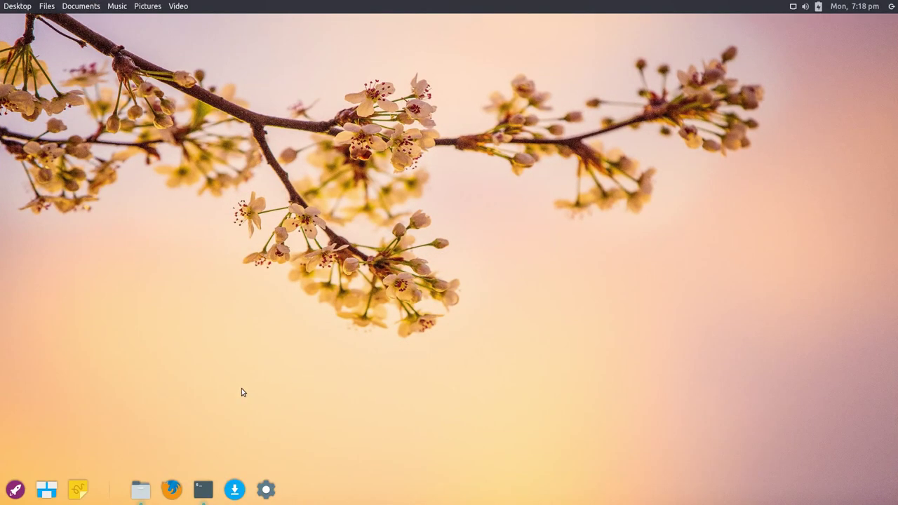
- Browse the launcher's Games, Graphics and Internet application categories
left_click(14, 490)
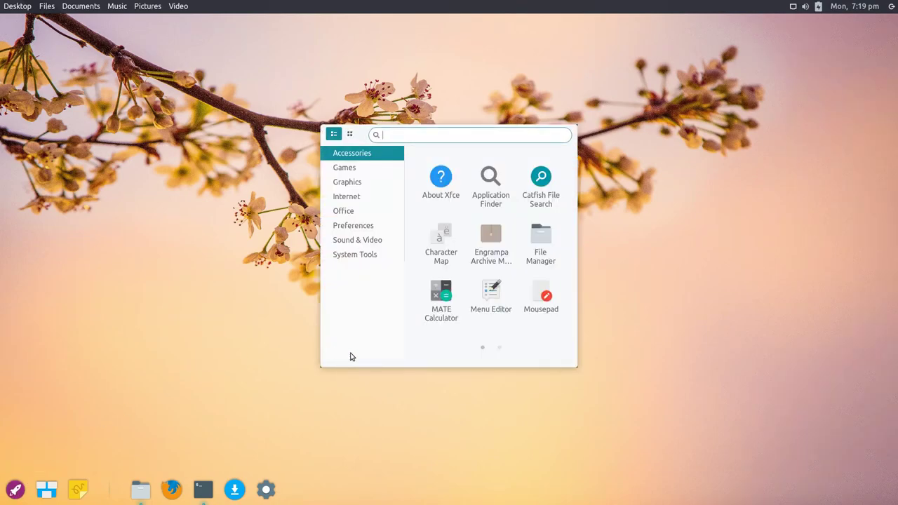
left_click(361, 168)
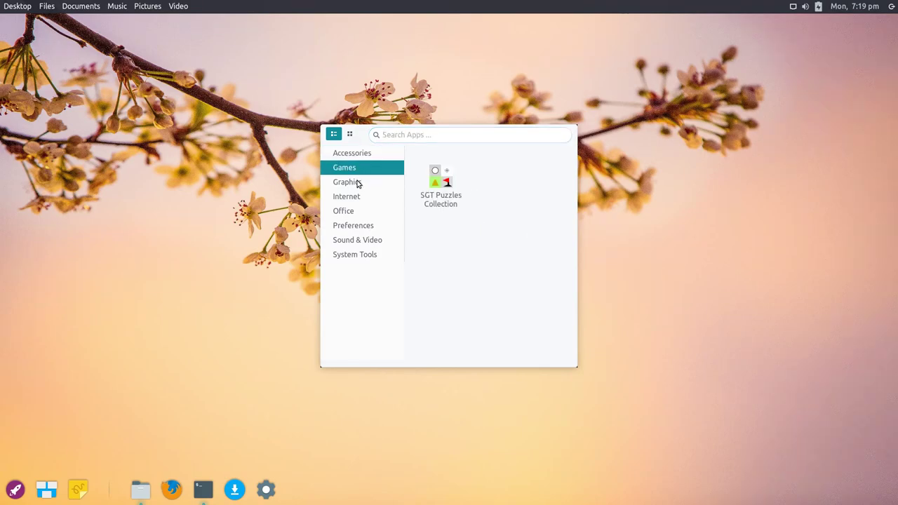
left_click(358, 183)
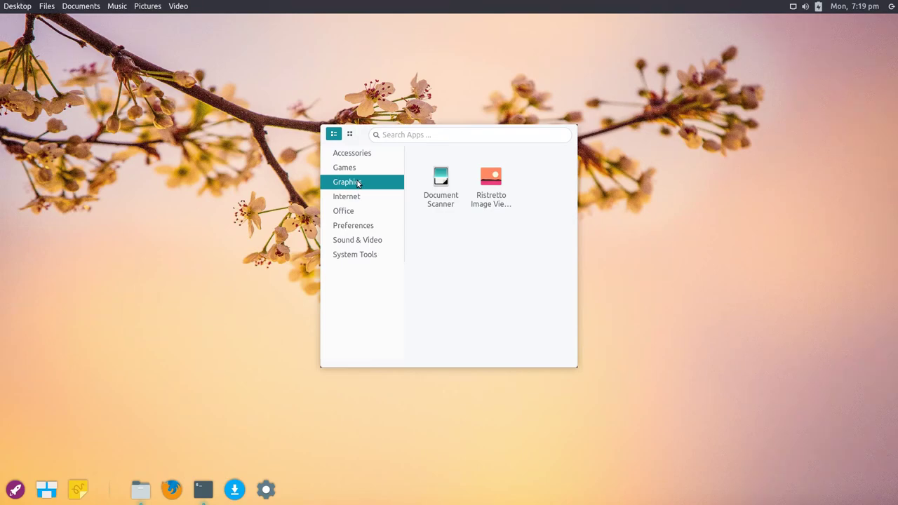
left_click(355, 198)
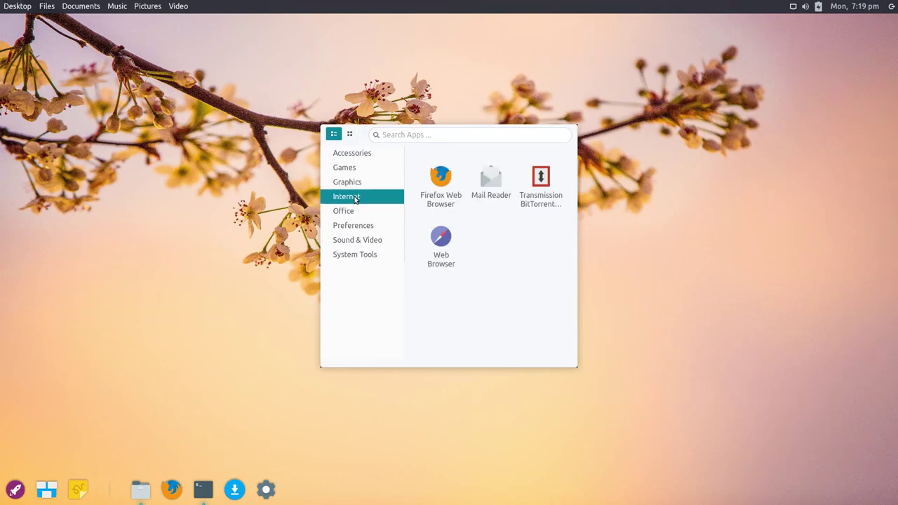
- Try Mail Reader, cancel the preferred mail-reader prompt, and list the Office apps
left_click(492, 184)
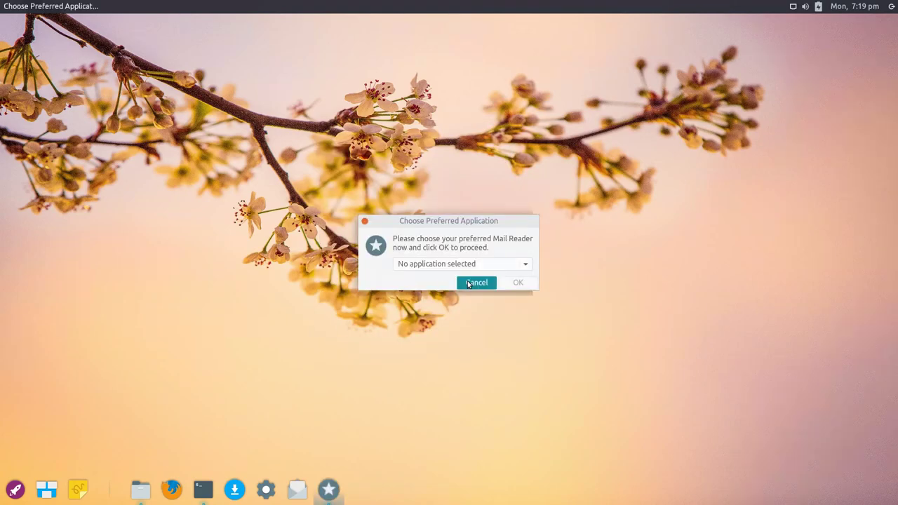
left_click(471, 283)
left_click(13, 492)
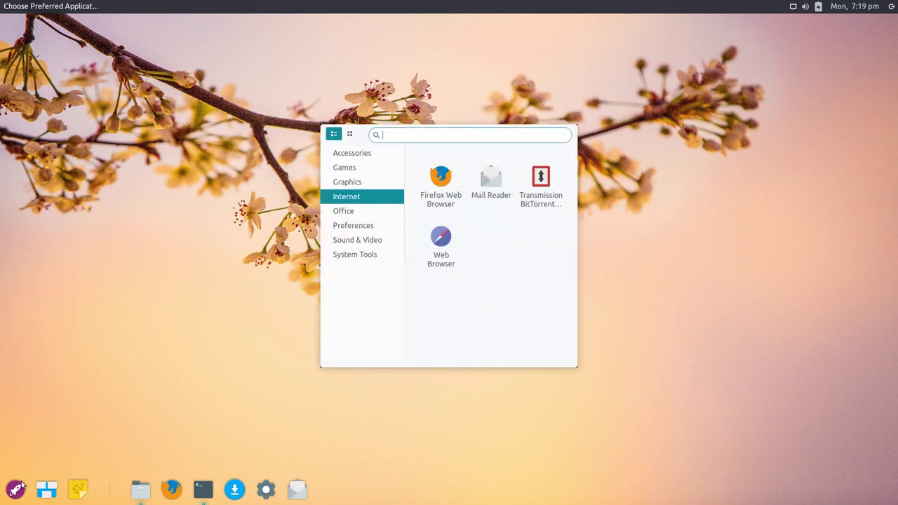
left_click(362, 217)
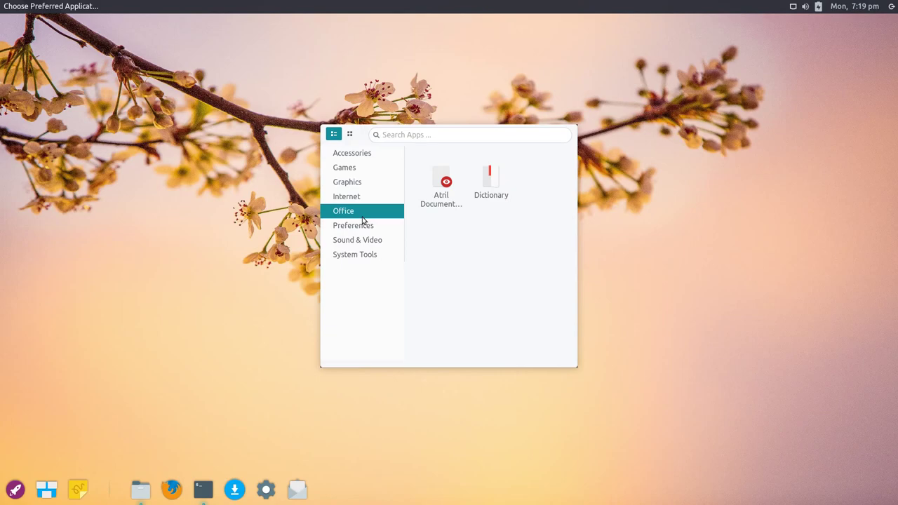
- Launch Atril, check its About version 1.24.0, then close the viewer
left_click(432, 194)
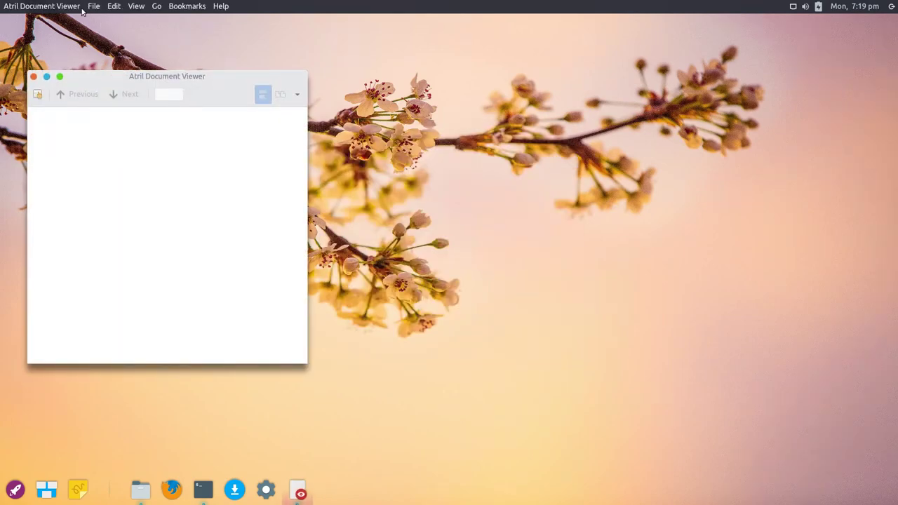
left_click(222, 6)
left_click(235, 32)
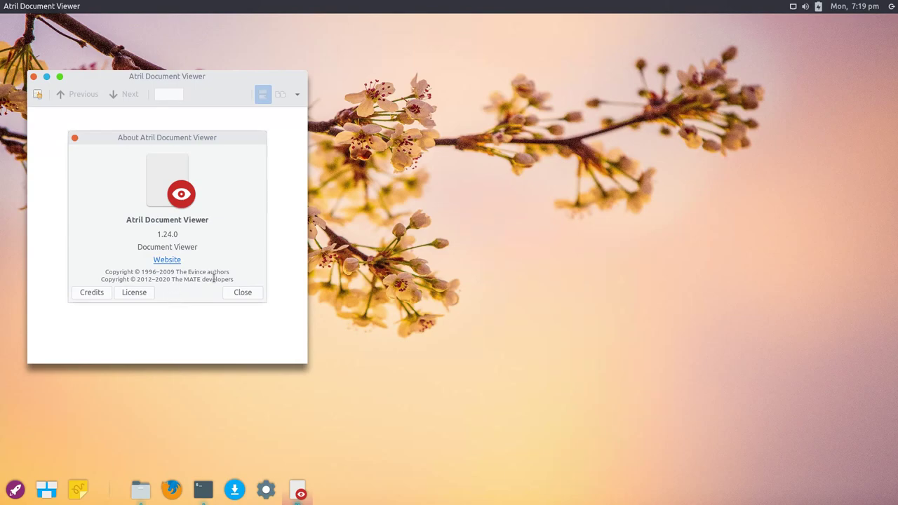
left_click(242, 292)
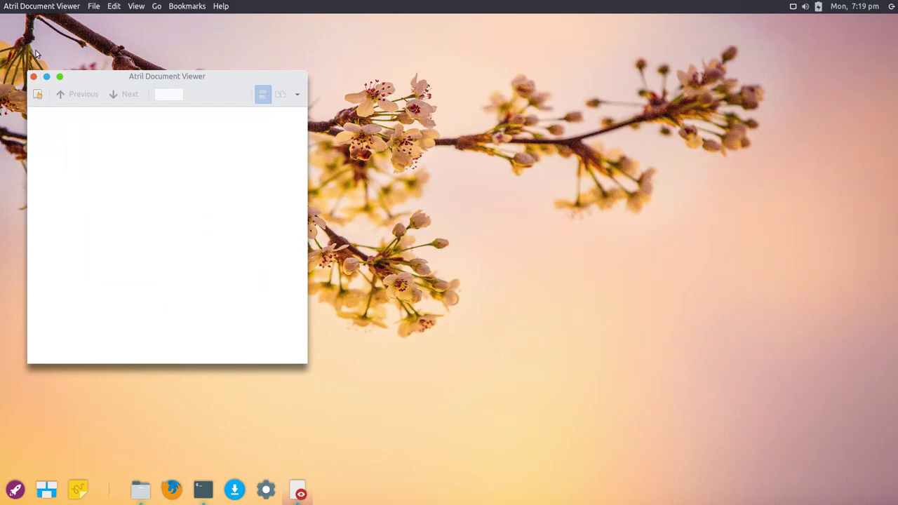
left_click(33, 79)
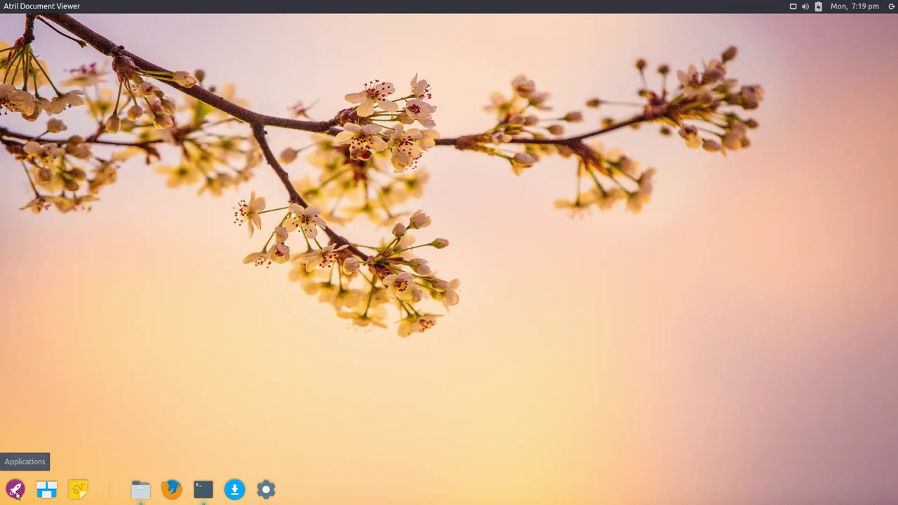
- Browse the launcher's Sound & Video category, then System Tools listing AppHive, Sakura and Thunar
left_click(16, 492)
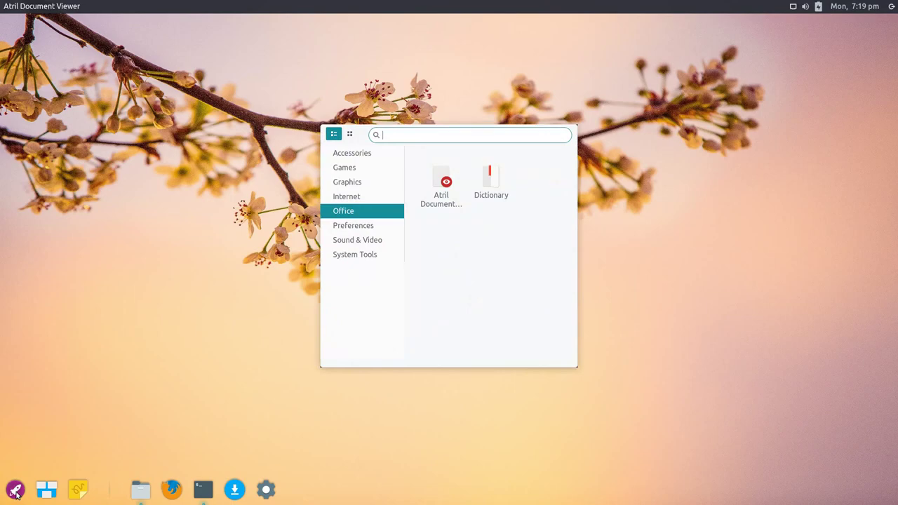
left_click(365, 240)
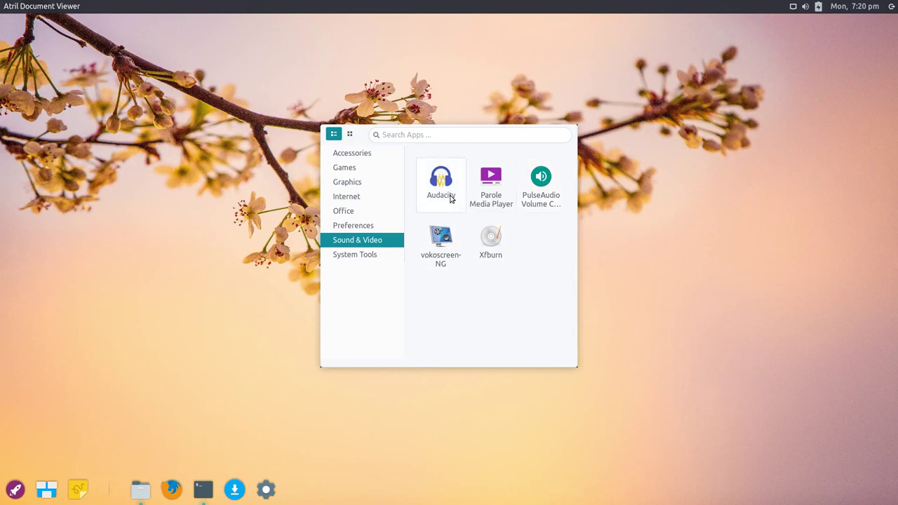
left_click(367, 260)
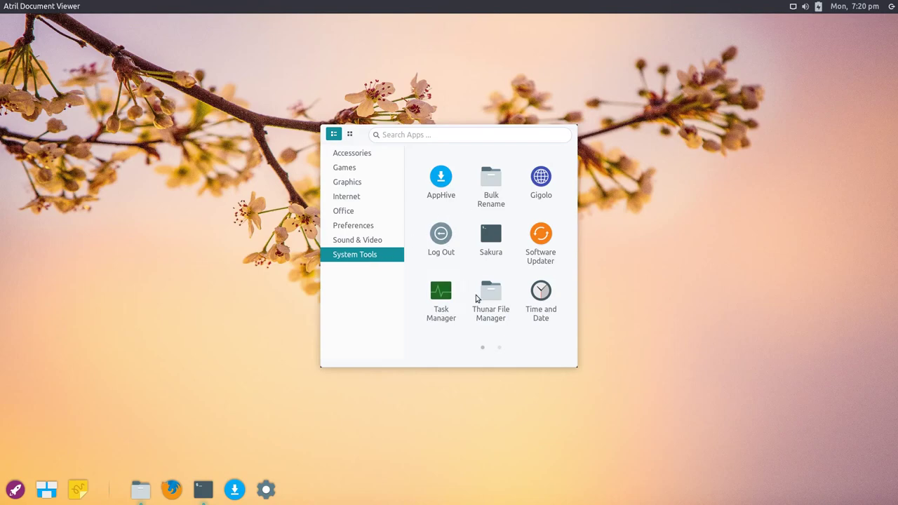
- Launch AppHive and open LibreOffice Impress (6.4.6, 71.3 MB) from Most Popular
left_click(272, 234)
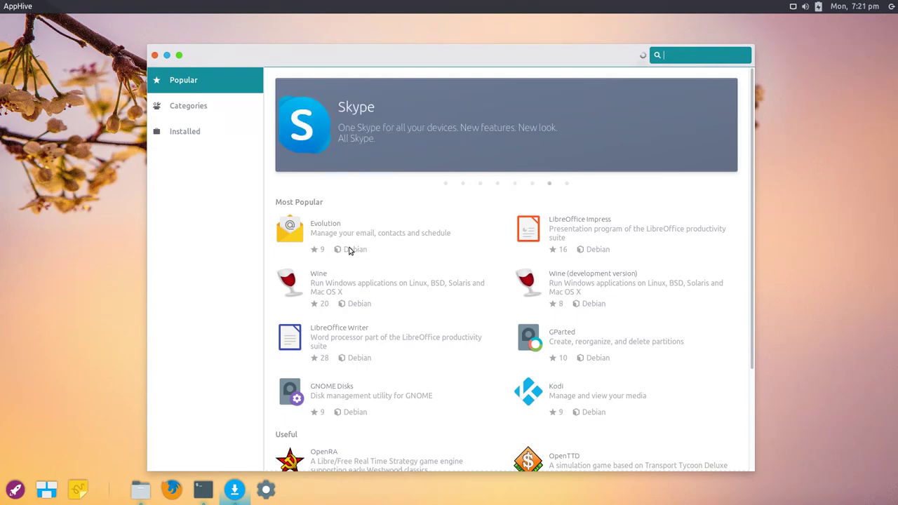
left_click(582, 235)
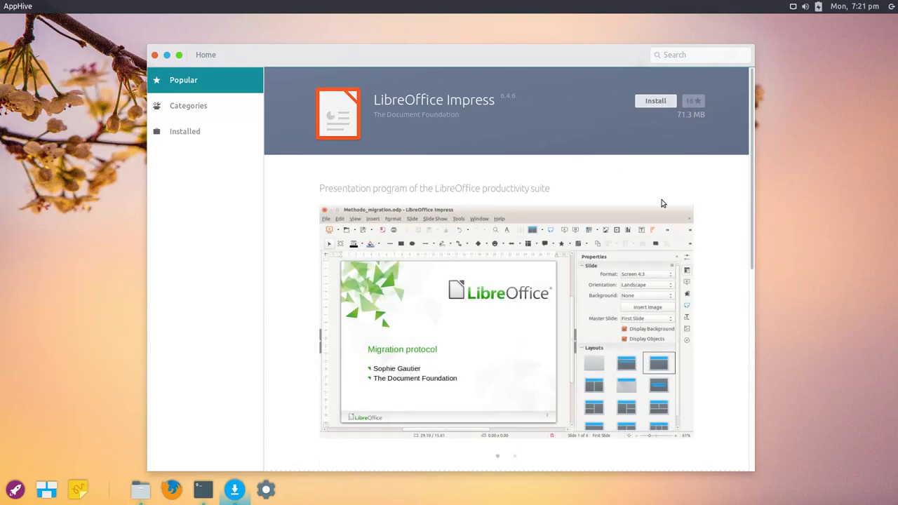
- Page the Impress screenshots, scroll to related apps, visit LibreOffice Writer, and return to Impress
left_click(682, 323)
scroll(727, 332, "down", 5)
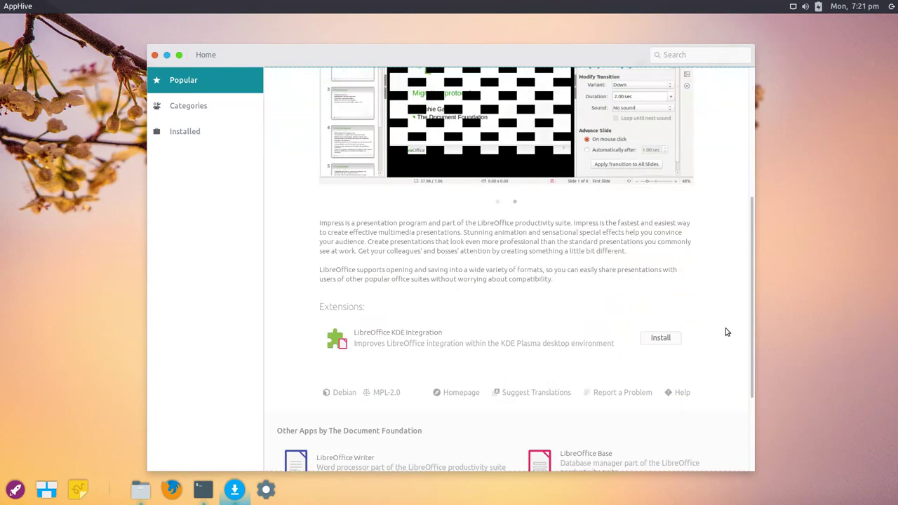
scroll(727, 332, "down", 2)
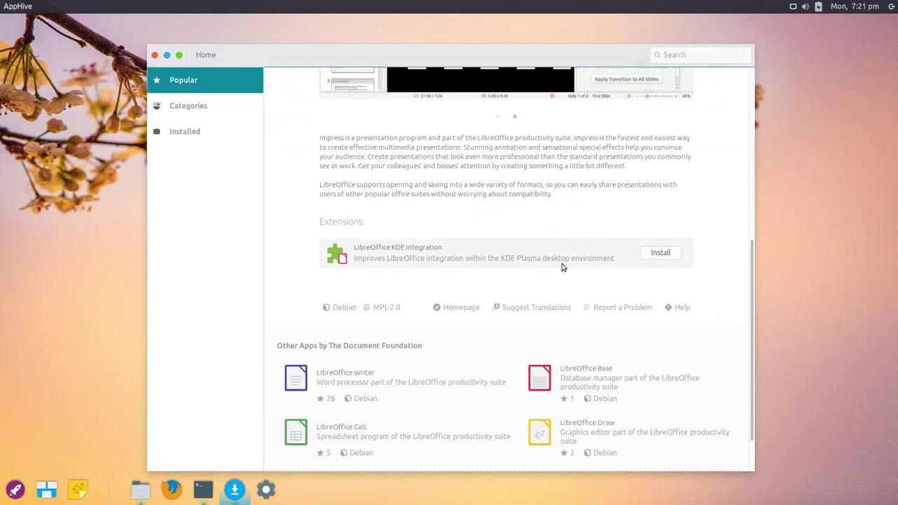
scroll(562, 266, "down", 2)
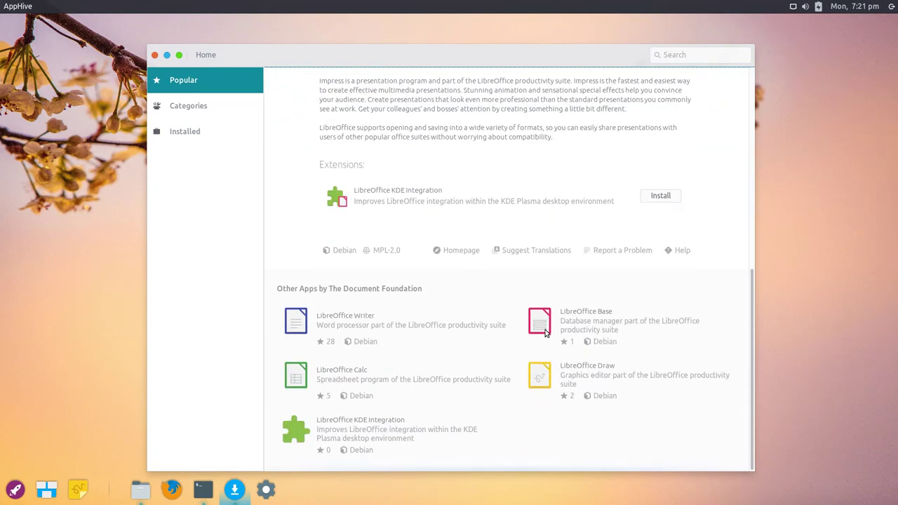
left_click(414, 326)
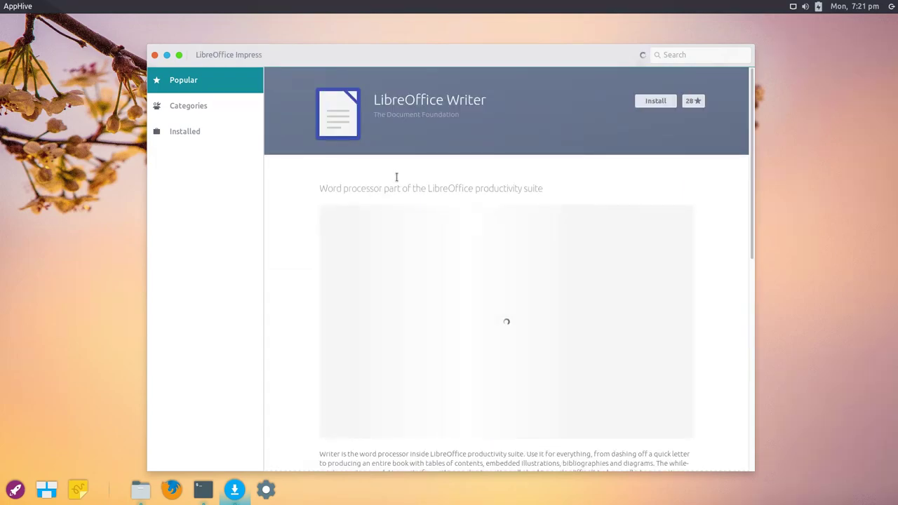
left_click(222, 55)
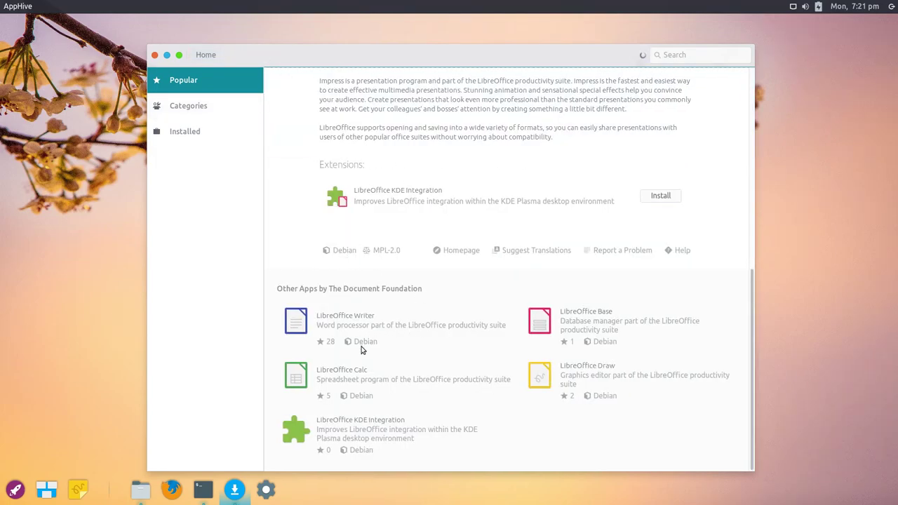
- Return to AppHive's Home page and scroll through the popular apps
left_click(214, 56)
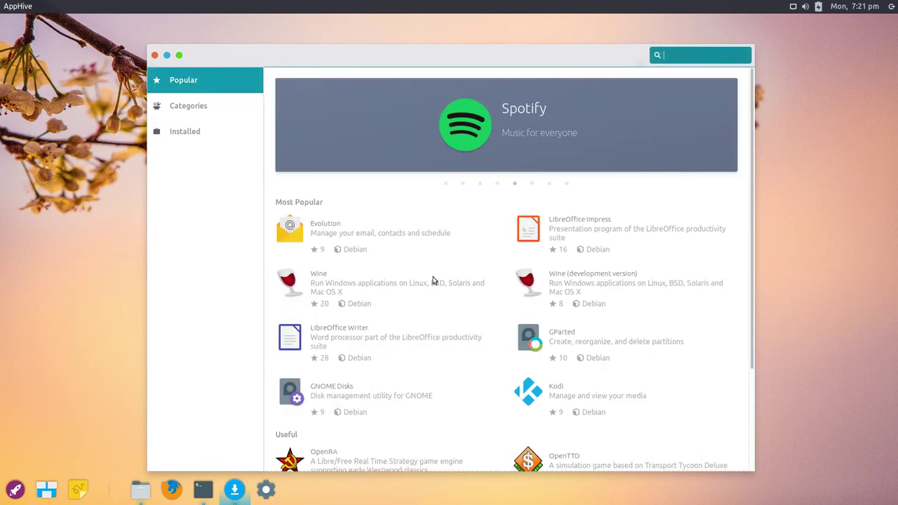
scroll(443, 326, "down", 1)
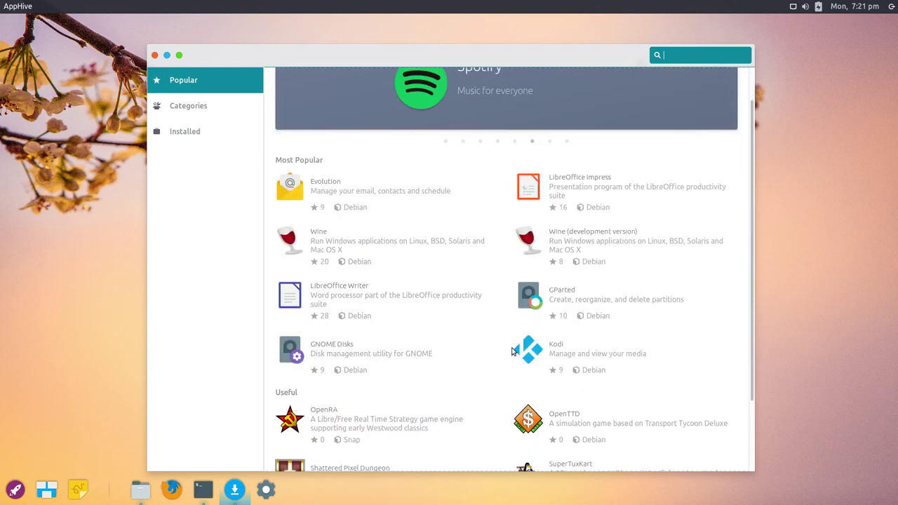
scroll(464, 378, "up", 1)
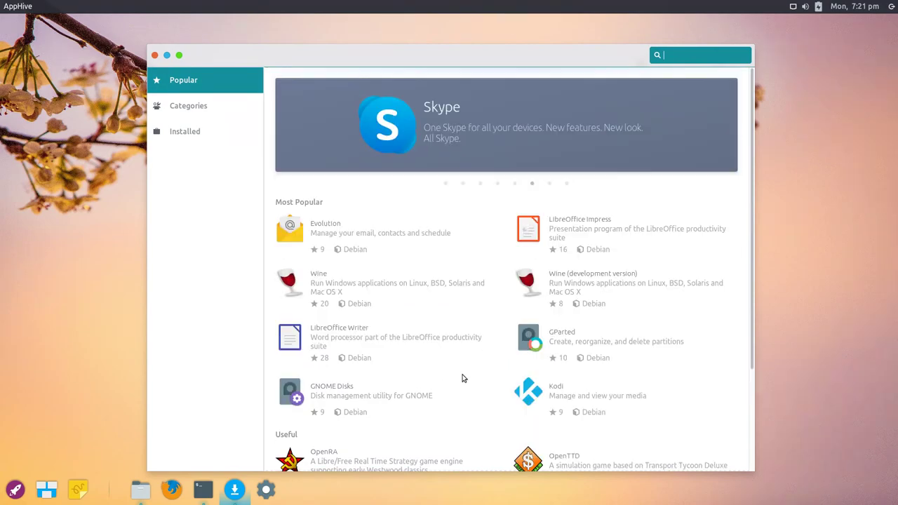
scroll(463, 378, "down", 3)
scroll(462, 378, "up", 3)
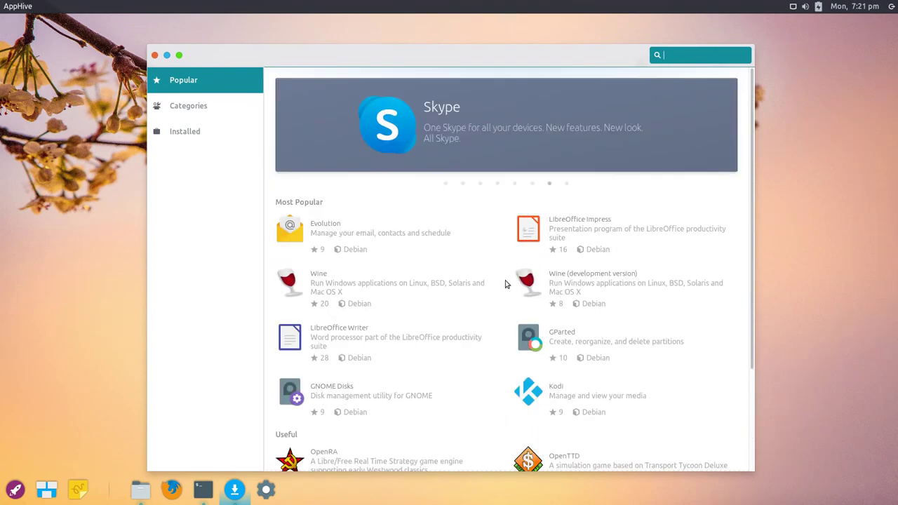
- View the Sublime Text details page from the banner, then go back Home
left_click(412, 133)
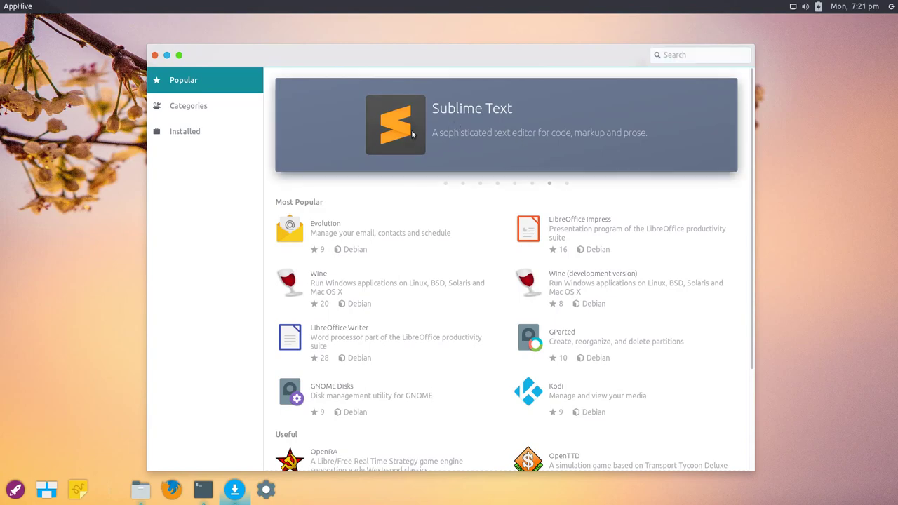
scroll(295, 283, "down", 1)
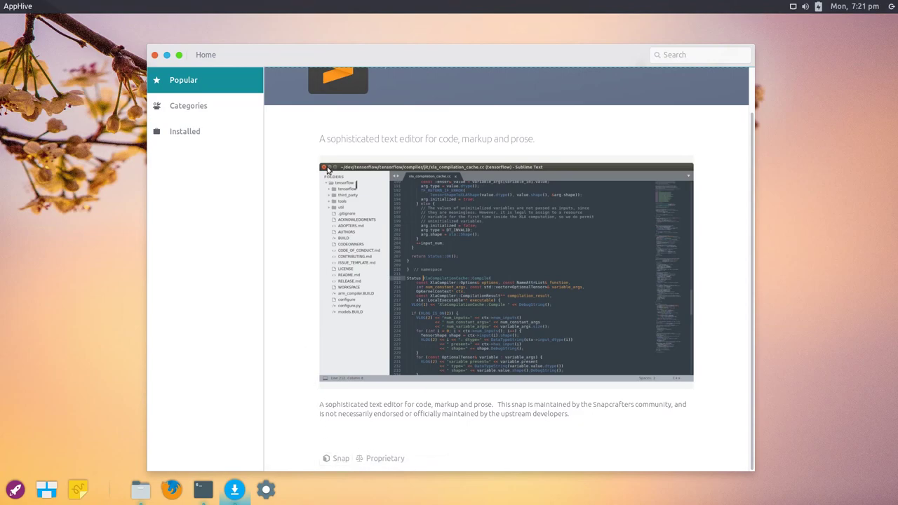
left_click(202, 61)
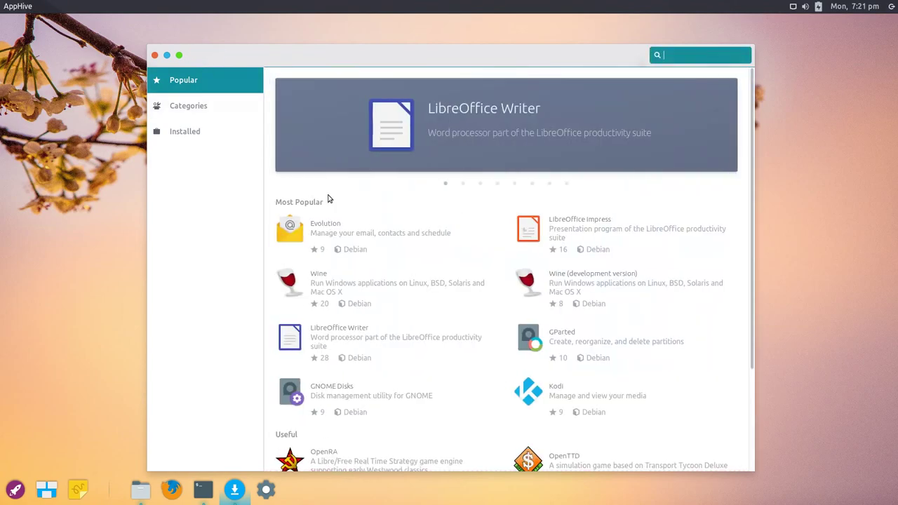
scroll(434, 308, "down", 3)
scroll(449, 288, "up", 3)
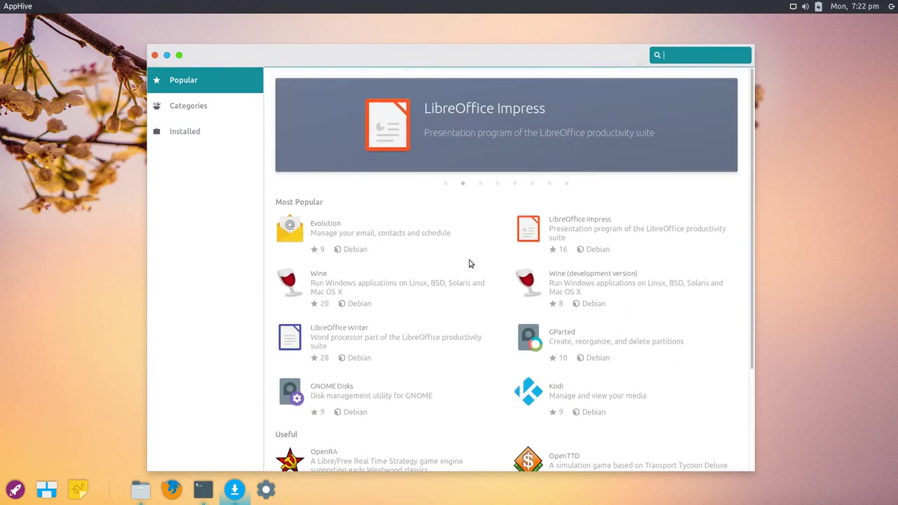
- Search 'telegram', open Telegram Desktop 2.4.2, and scroll through its screenshot and description
type("tel")
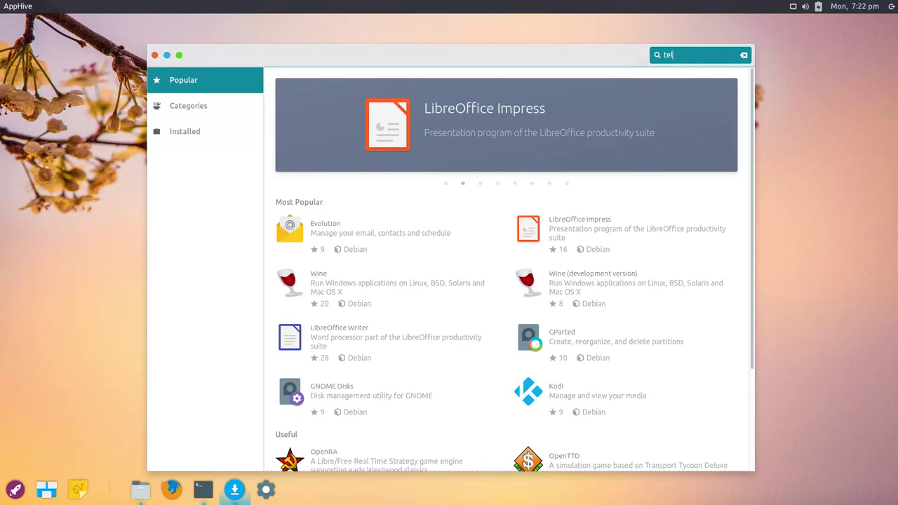
type("egram")
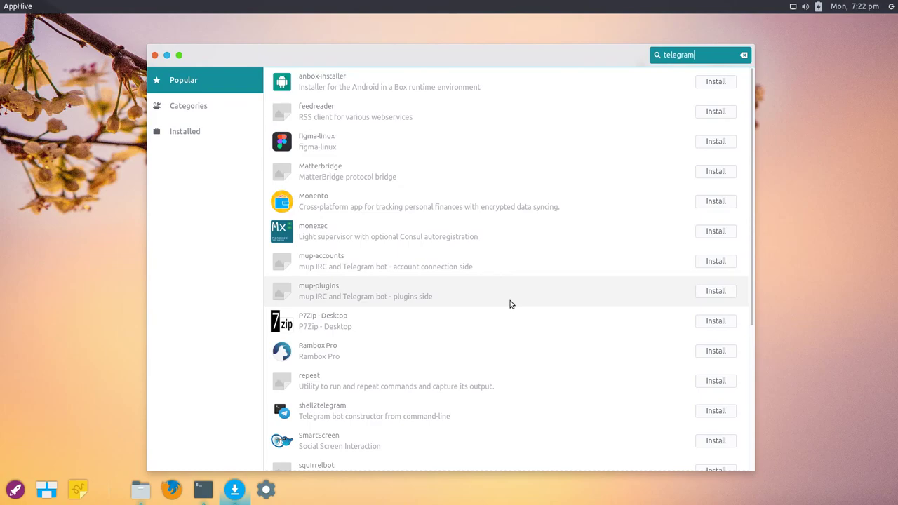
scroll(510, 304, "down", 1)
scroll(510, 304, "down", 2)
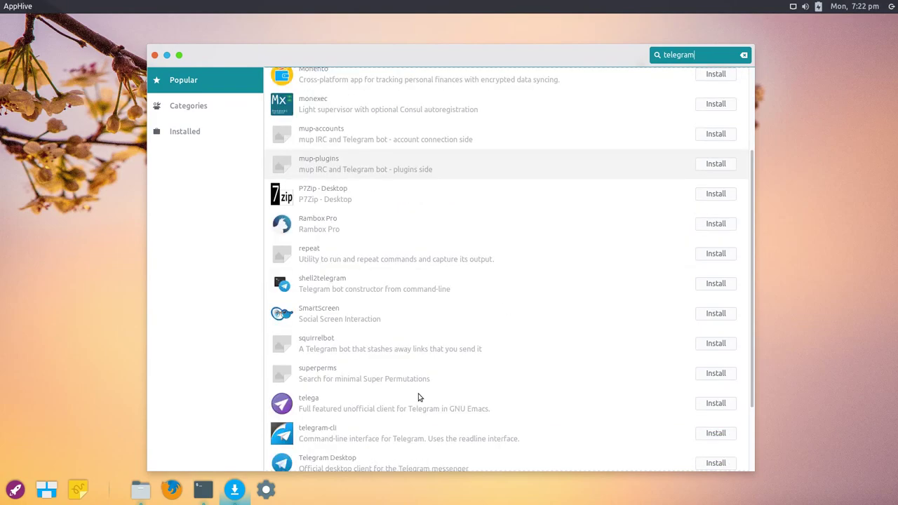
scroll(350, 466, "down", 3)
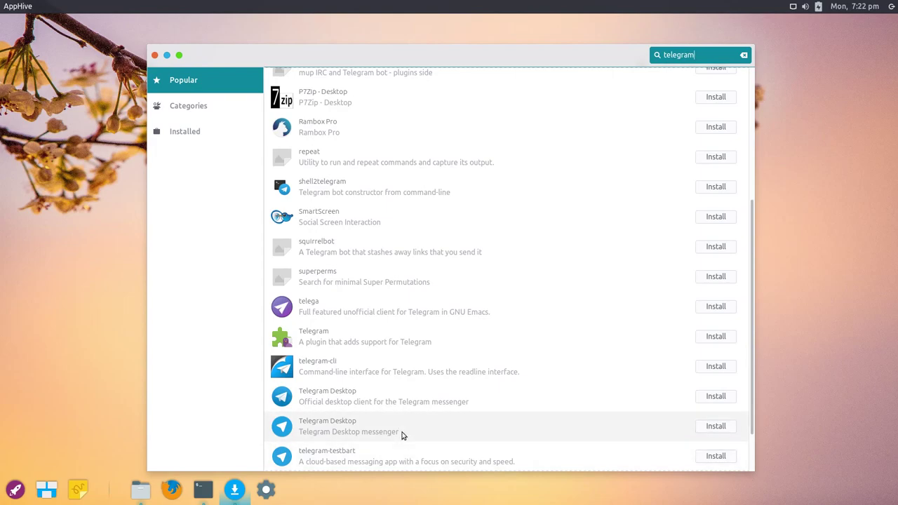
left_click(372, 408)
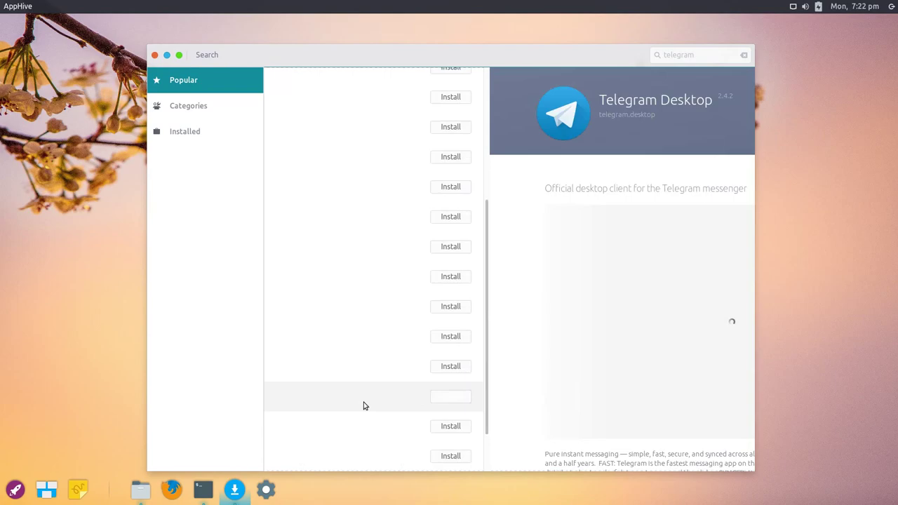
scroll(281, 381, "down", 5)
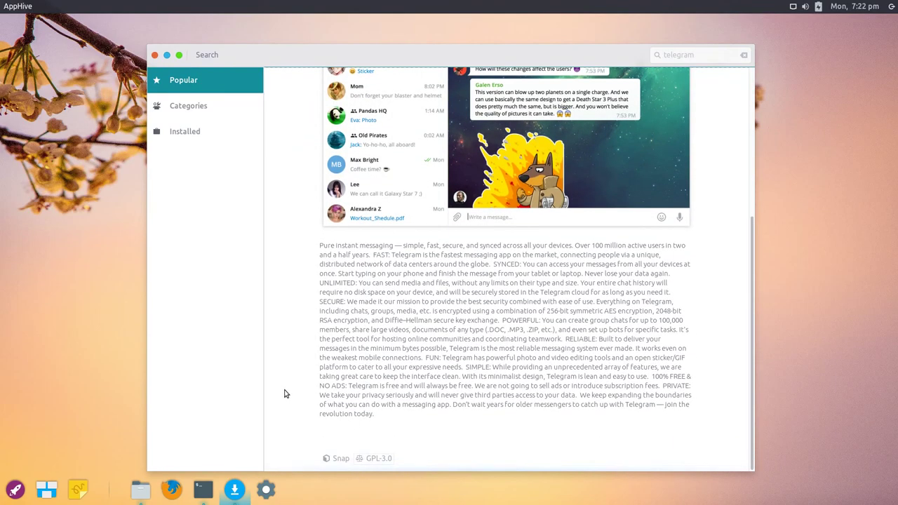
scroll(307, 417, "up", 6)
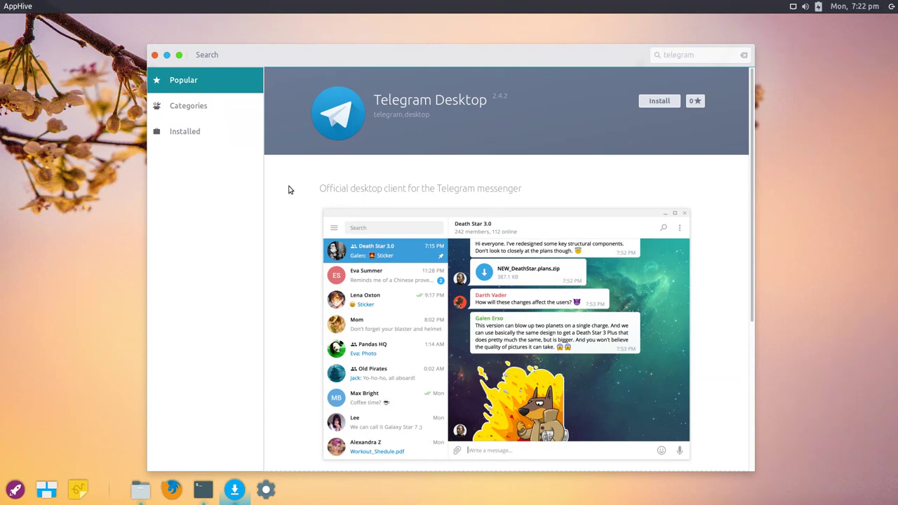
- Browse the Categories and Installed sections, then go back to Popular and clear the telegram search
left_click(207, 113)
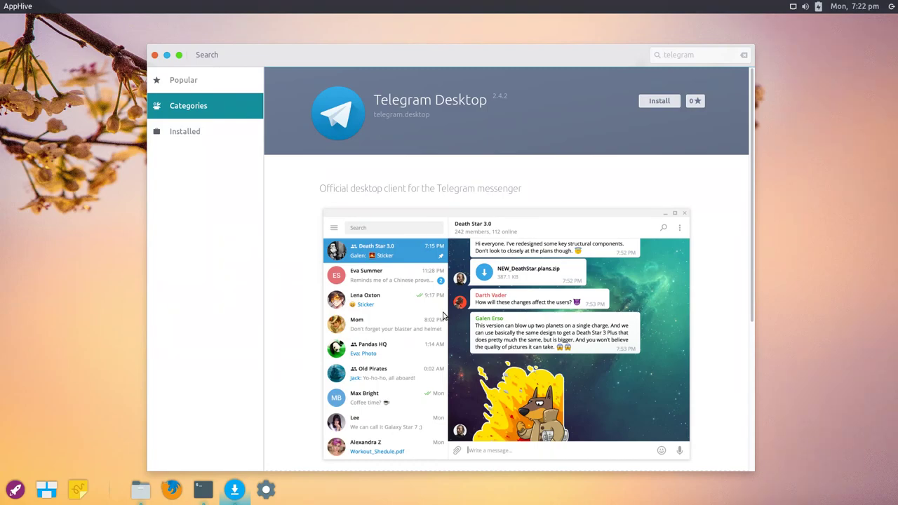
left_click(200, 140)
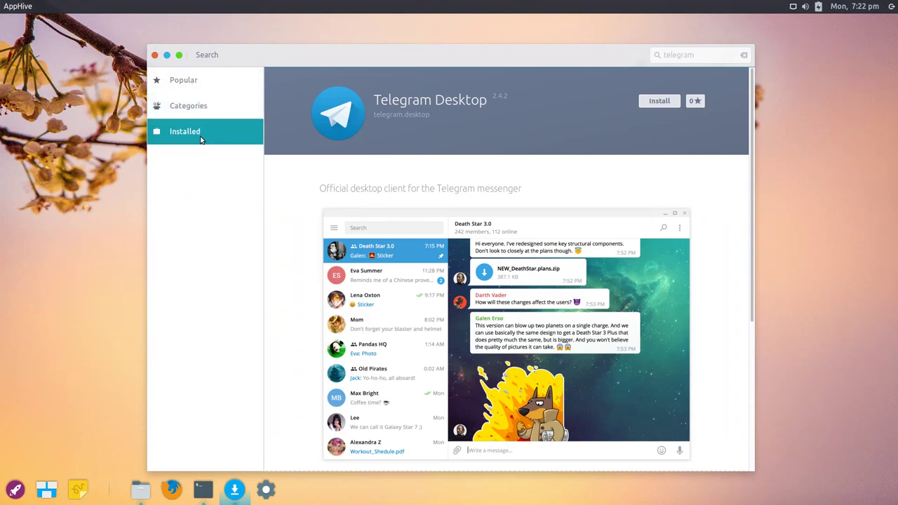
left_click(212, 54)
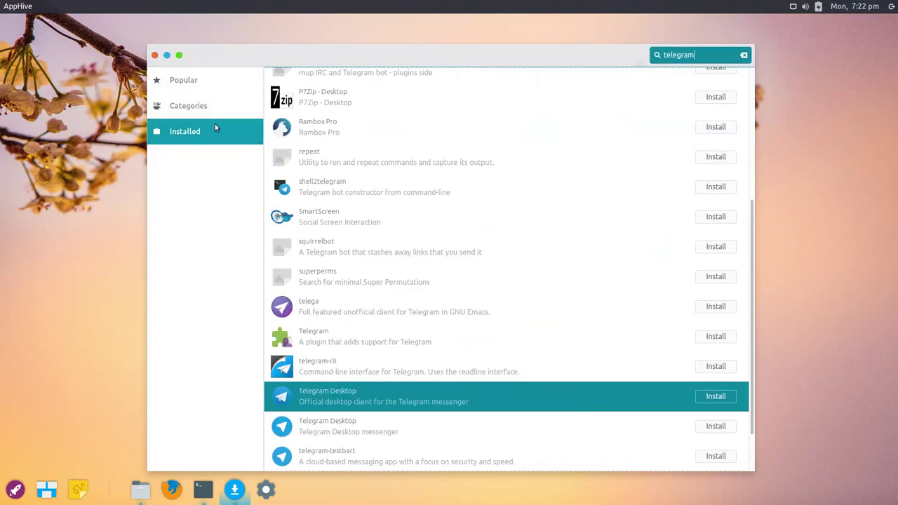
left_click(200, 136)
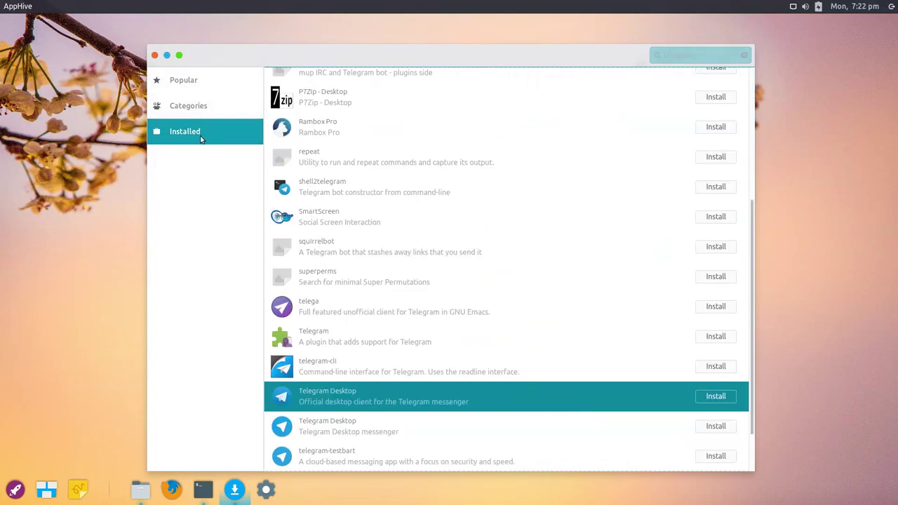
left_click(203, 83)
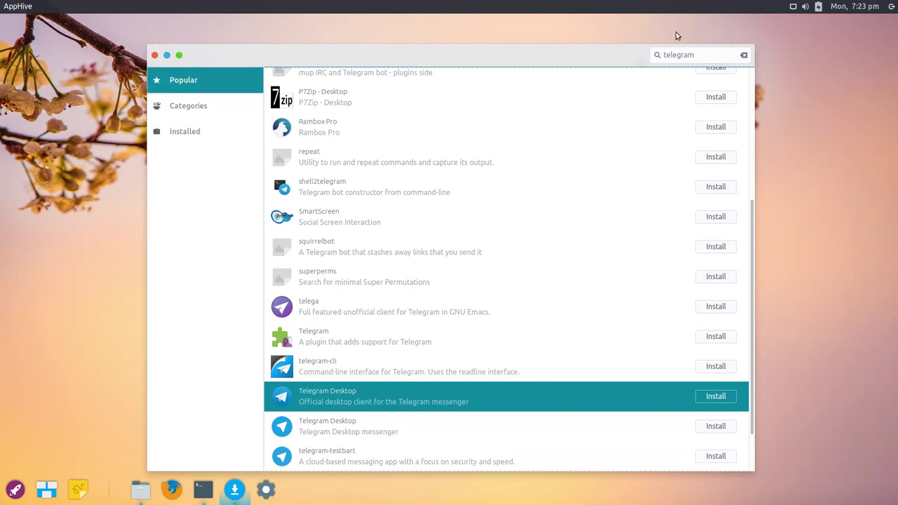
left_click(746, 56)
- Look through the Media Production category, then view the Installed list showing every app up to date
left_click(210, 105)
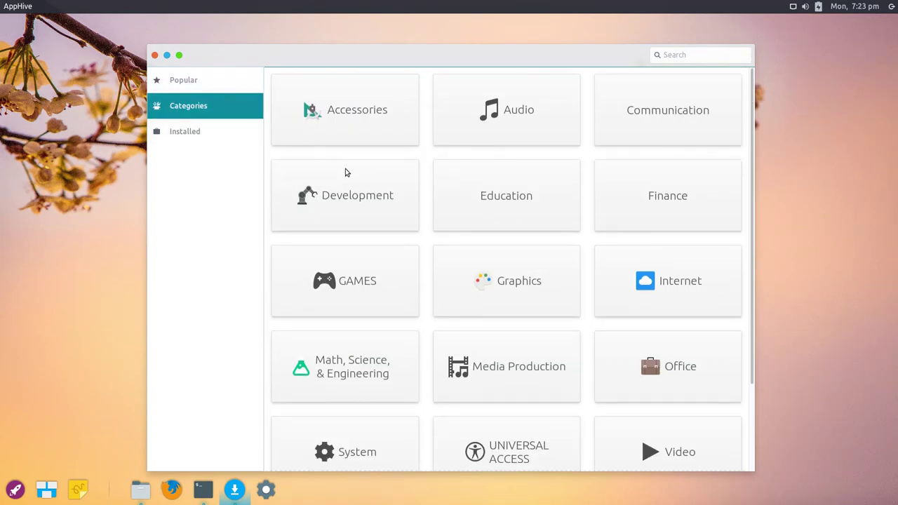
left_click(503, 372)
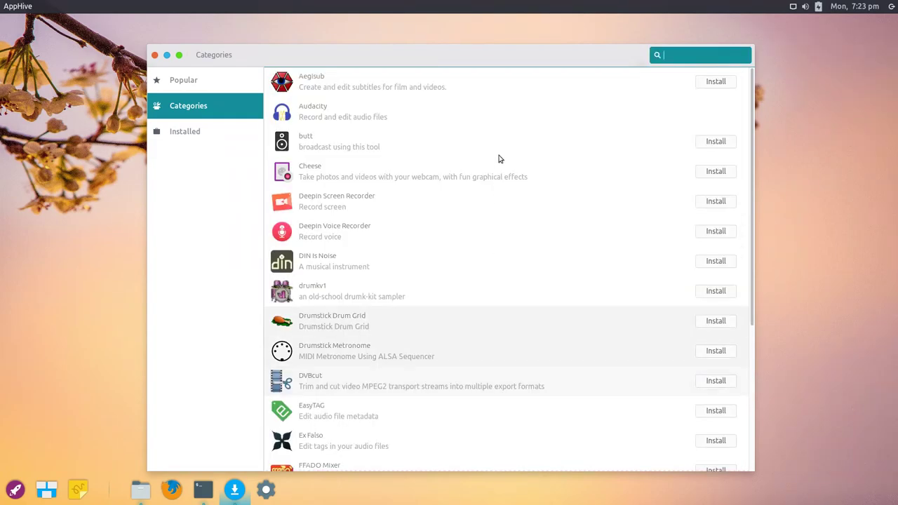
left_click(224, 135)
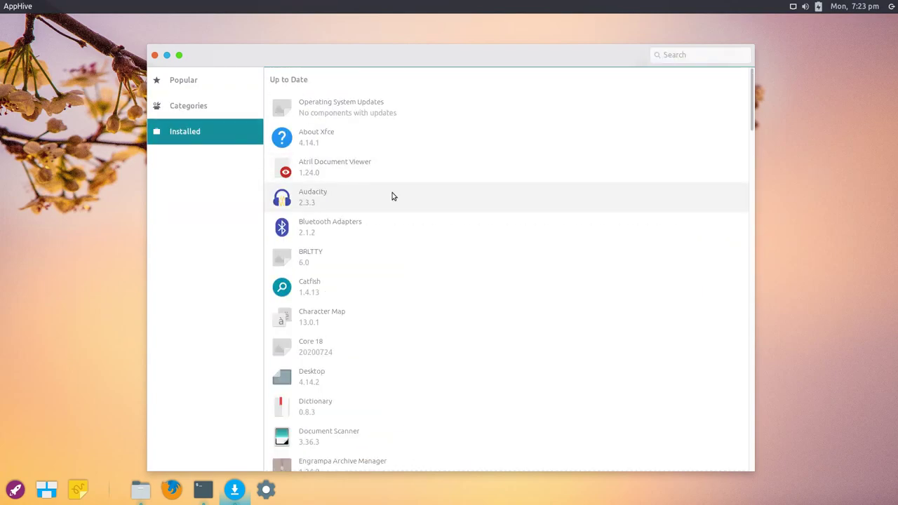
left_click(24, 7)
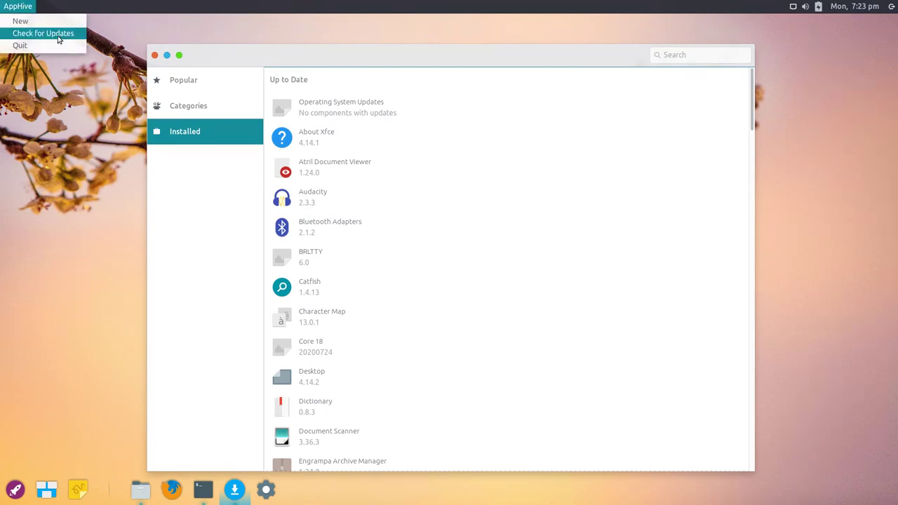
left_click(104, 126)
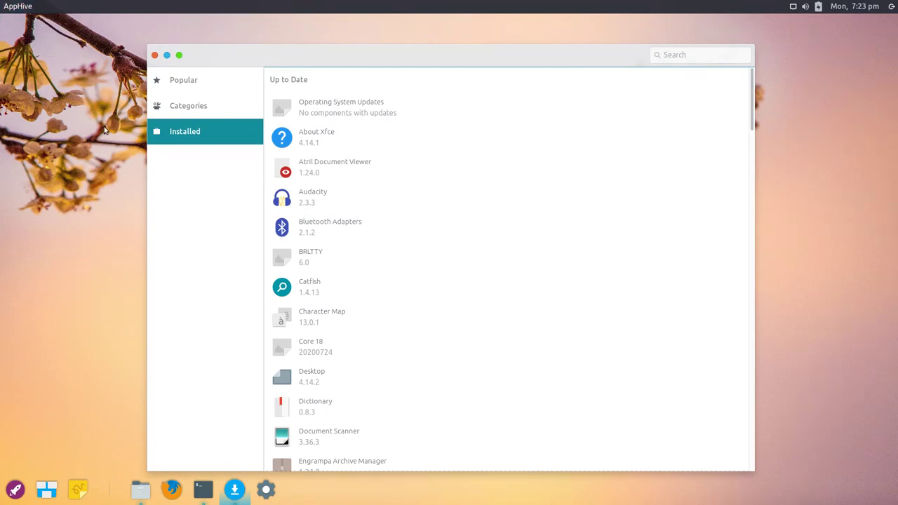
- Close AppHive, bring up the Notes, and recolour the lower note white
left_click(155, 55)
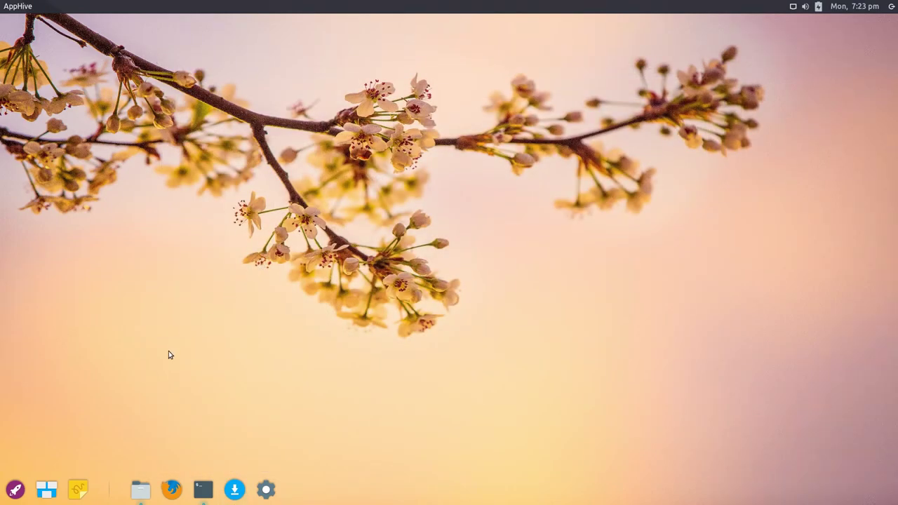
left_click(78, 489)
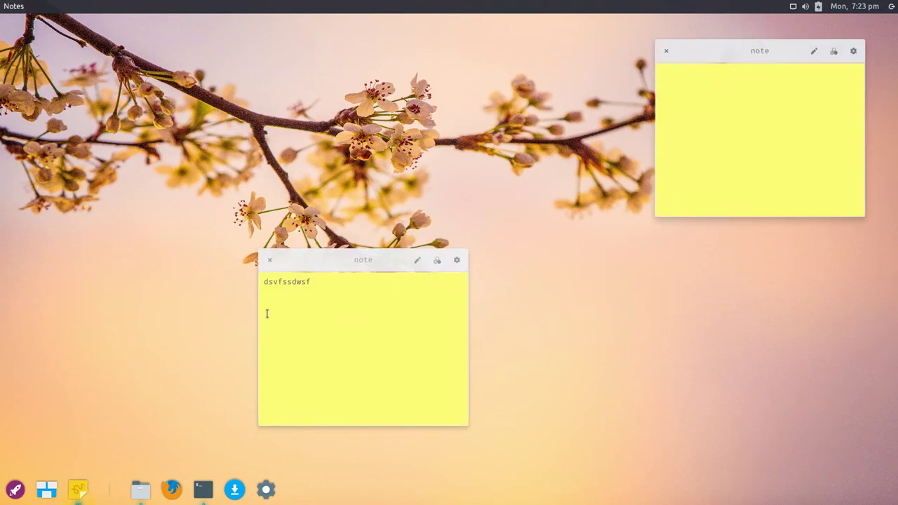
left_click(436, 260)
left_click(436, 261)
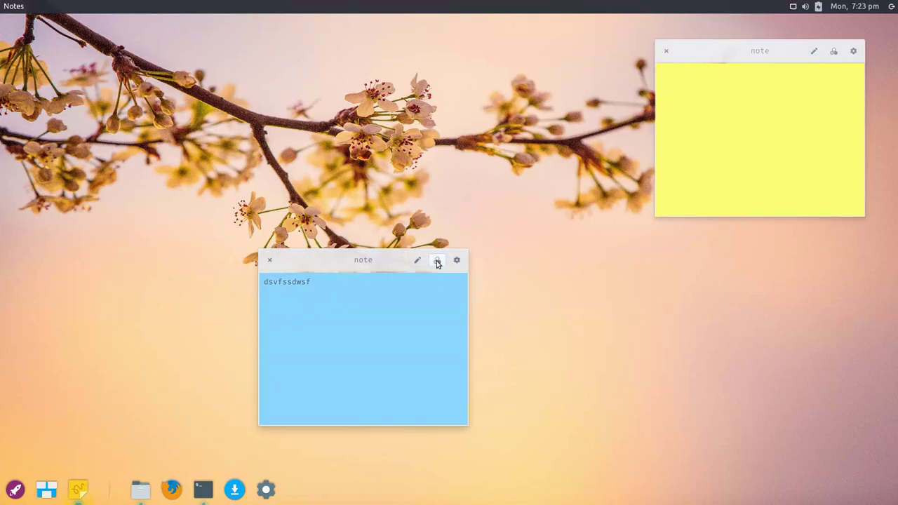
left_click(436, 260)
left_click(436, 260)
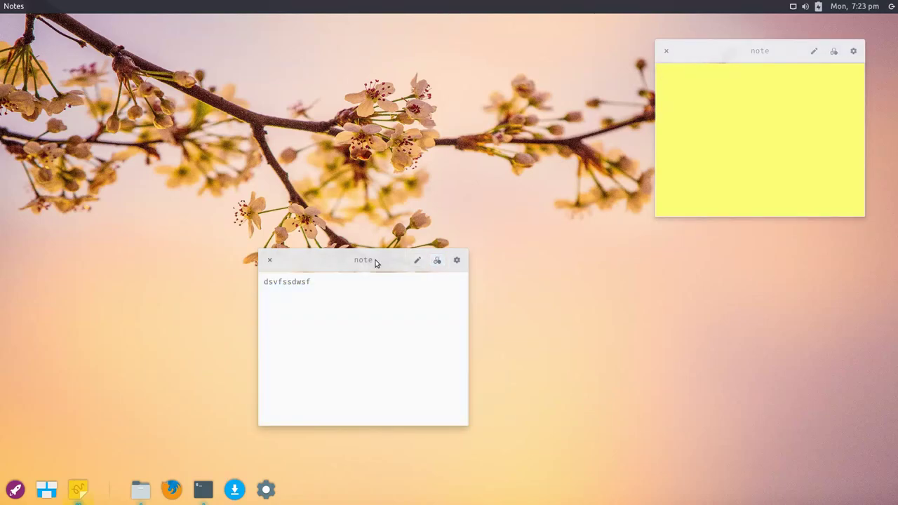
- Delete the empty yellow note from its options menu and close the remaining note
left_click(417, 261)
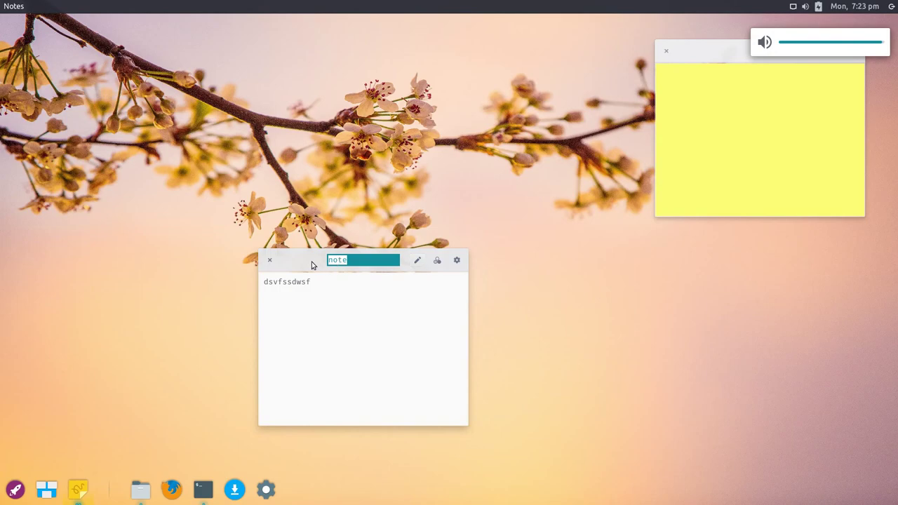
left_click(457, 260)
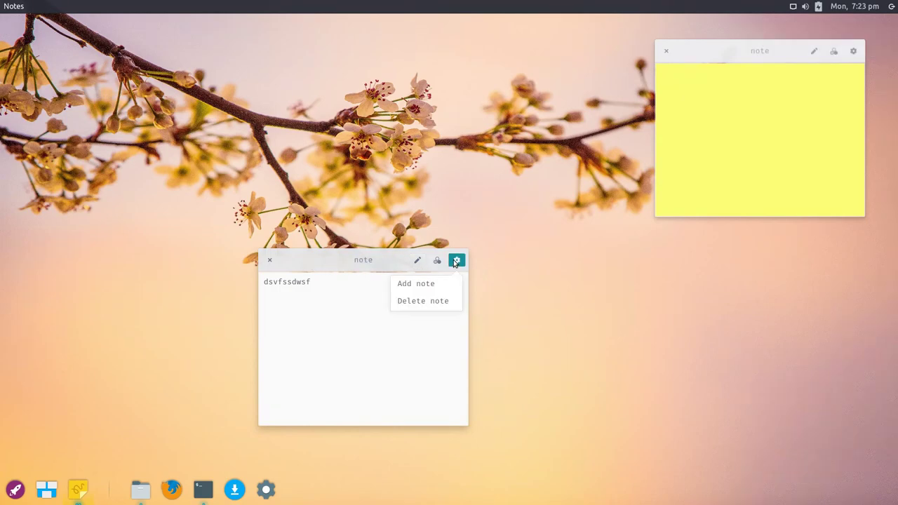
left_click(401, 336)
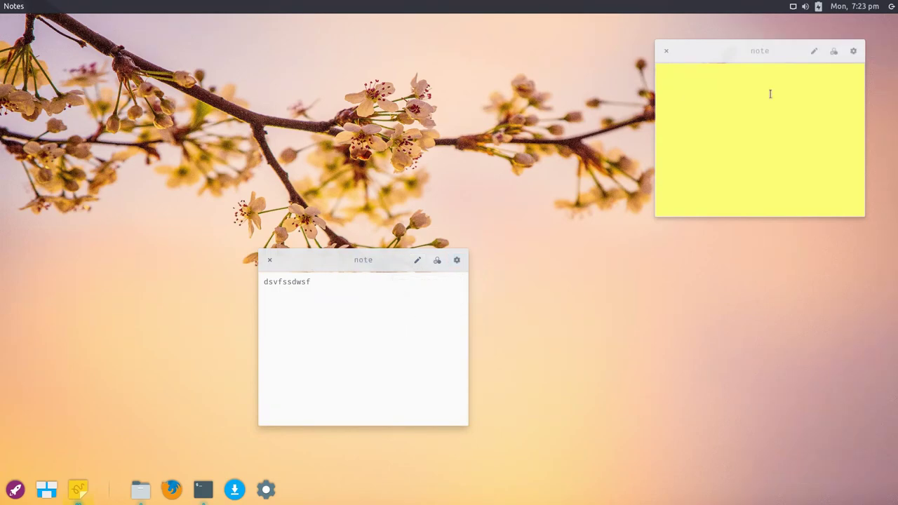
left_click(853, 51)
left_click(831, 96)
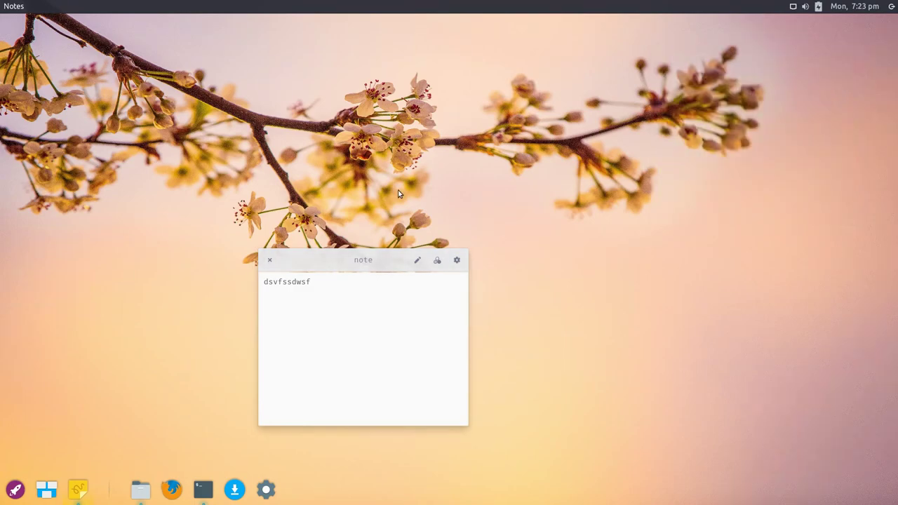
left_click(272, 263)
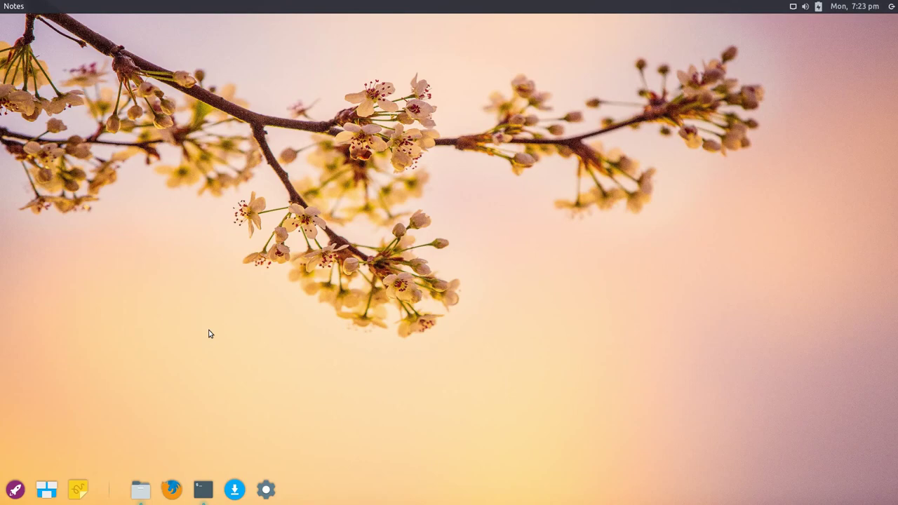
- Search the launcher for 'webc' to start the Welcome app, and close the stray Firefox window
left_click(171, 487)
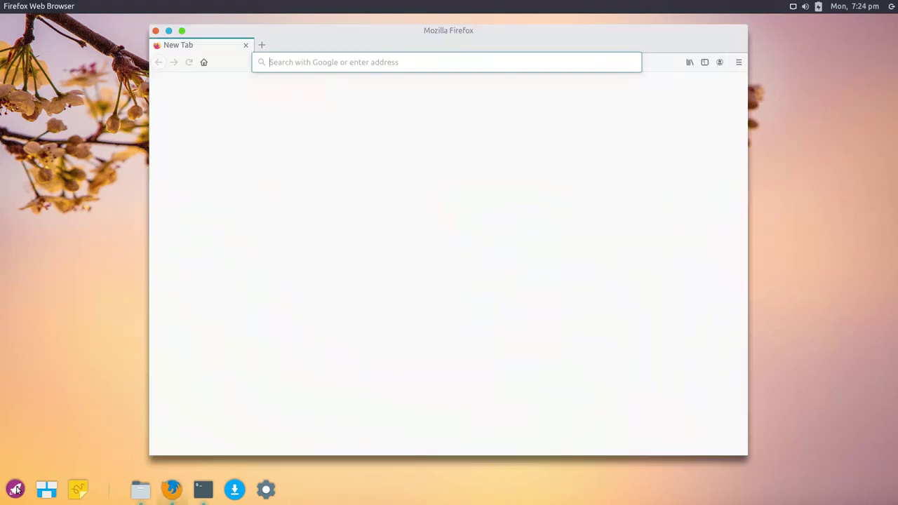
key("super")
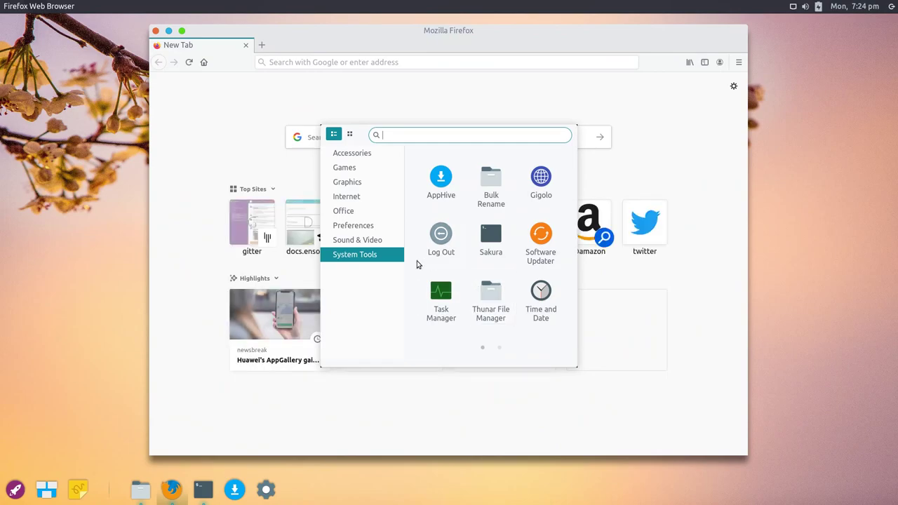
left_click(372, 227)
left_click(371, 242)
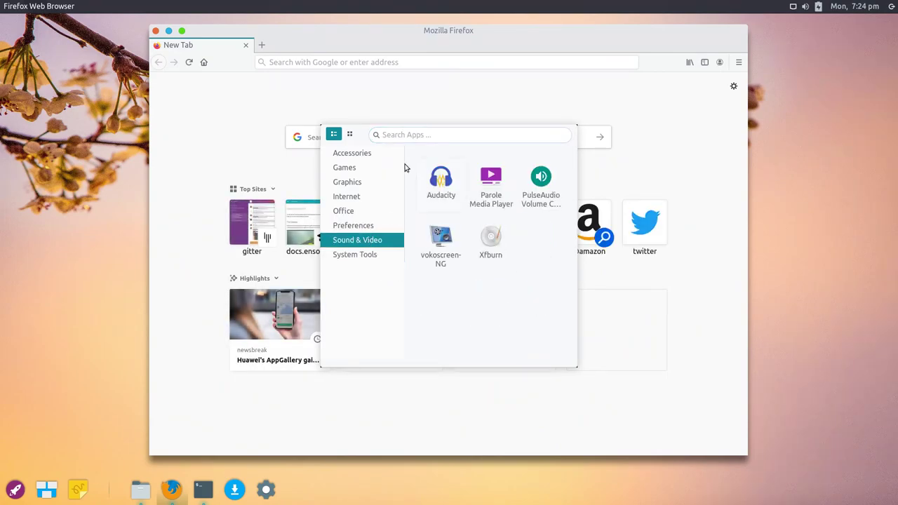
left_click(412, 135)
type("webc")
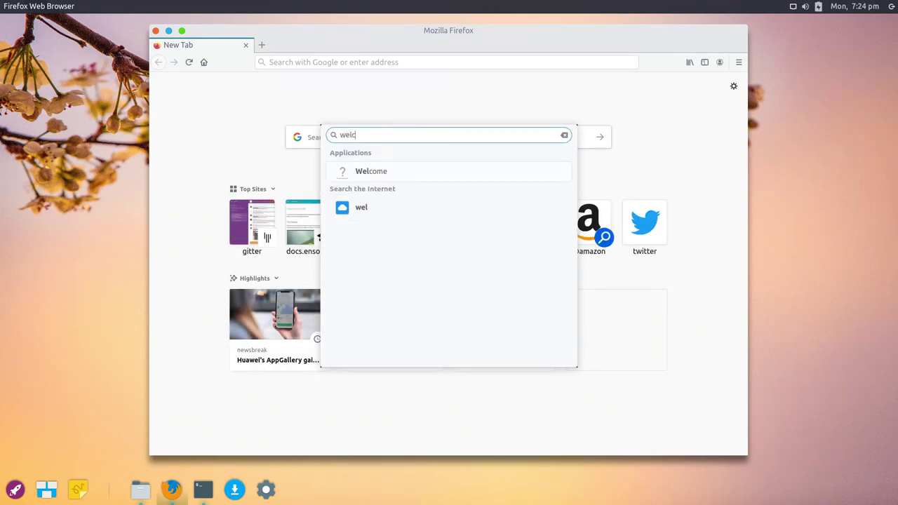
left_click(395, 173)
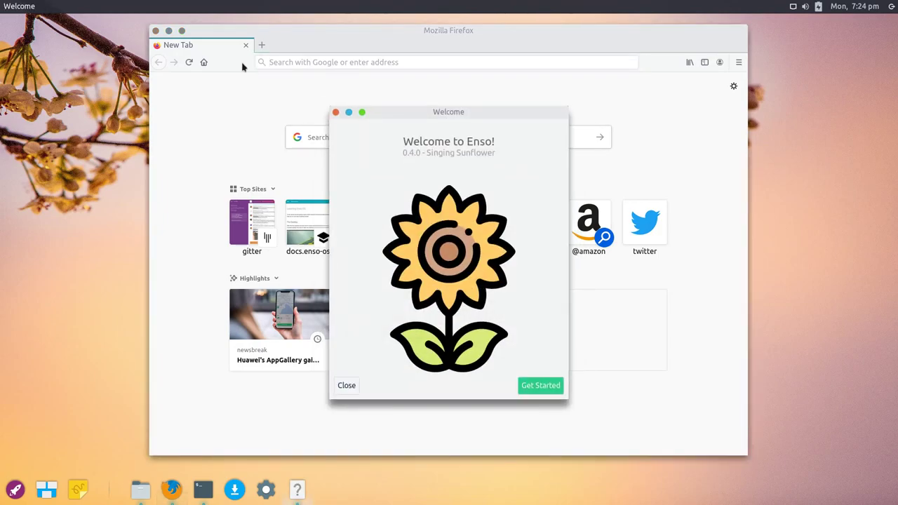
left_click(156, 31)
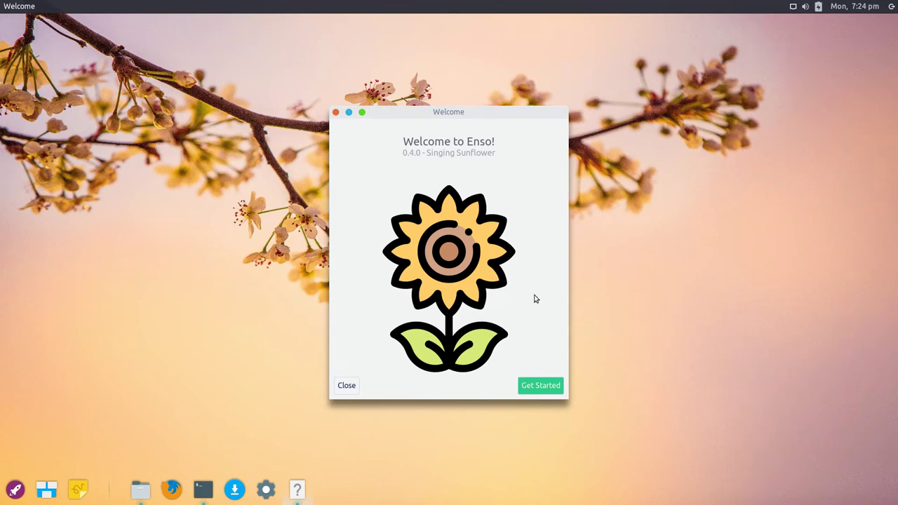
- Continue past the splash, then view and cancel the user details editor
left_click(541, 390)
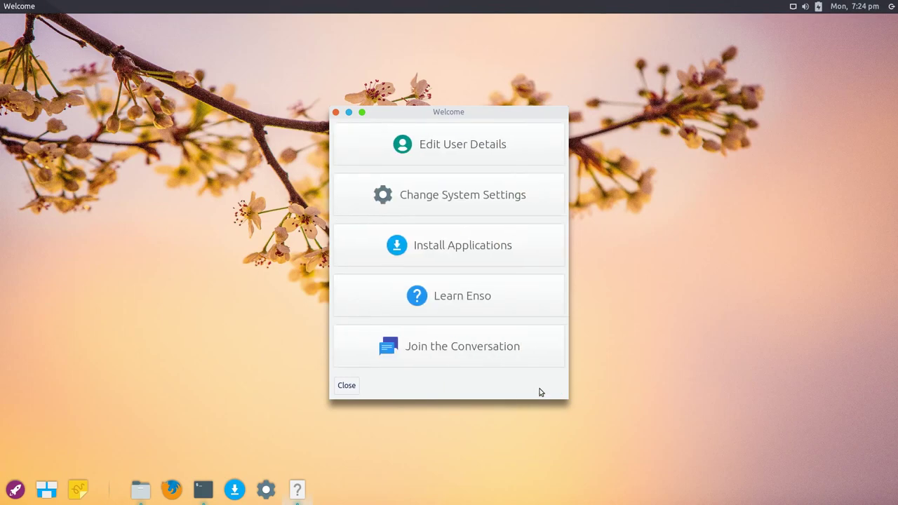
left_click(502, 159)
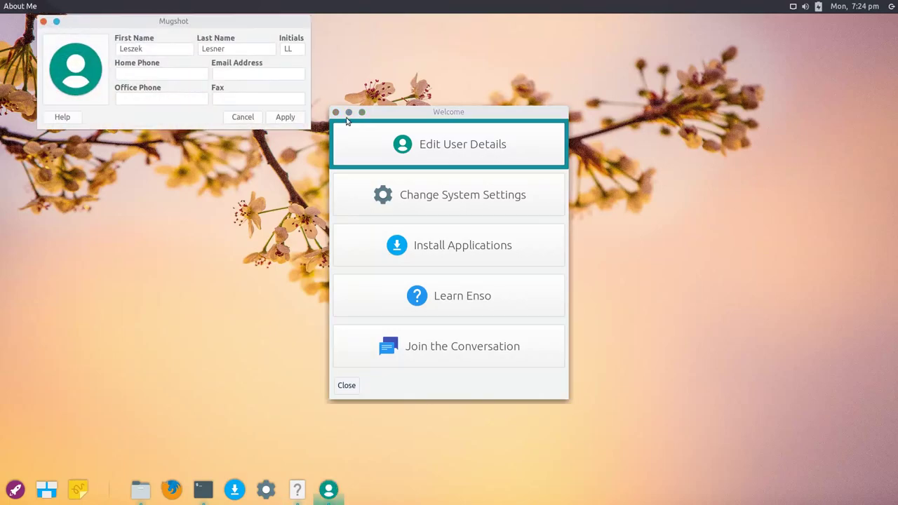
left_click(245, 121)
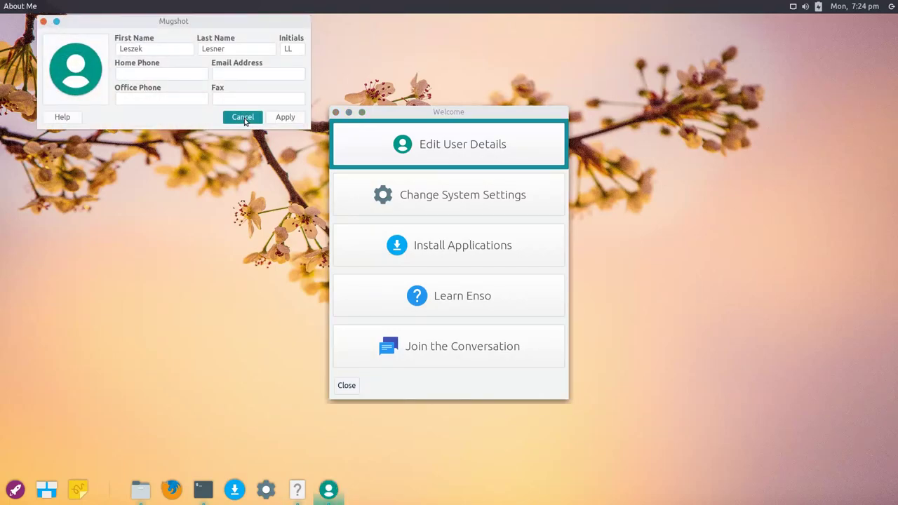
- Open the system Settings, scroll through its list, and close it
left_click(423, 199)
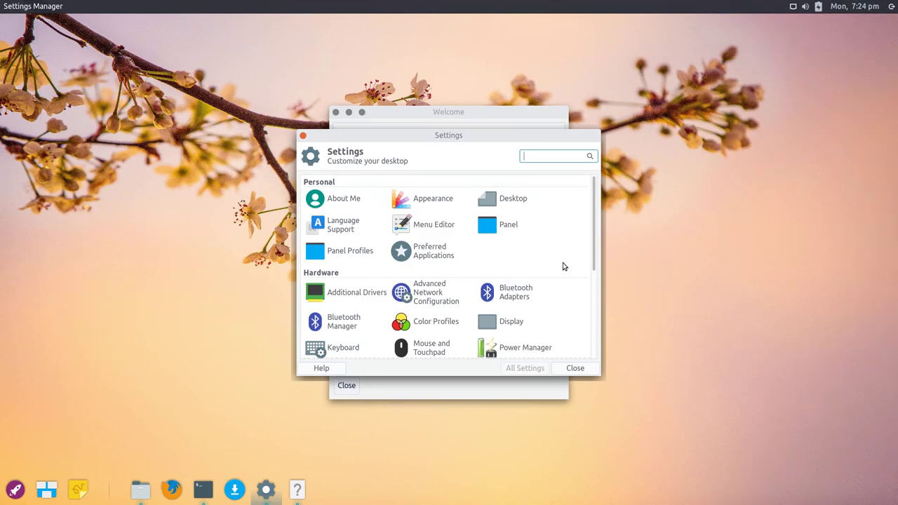
scroll(563, 263, "down", 2)
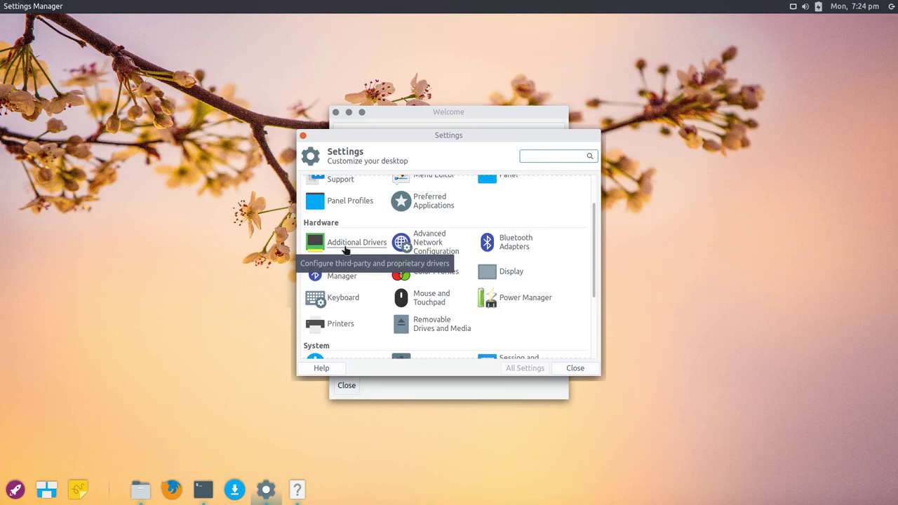
scroll(572, 325, "down", 4)
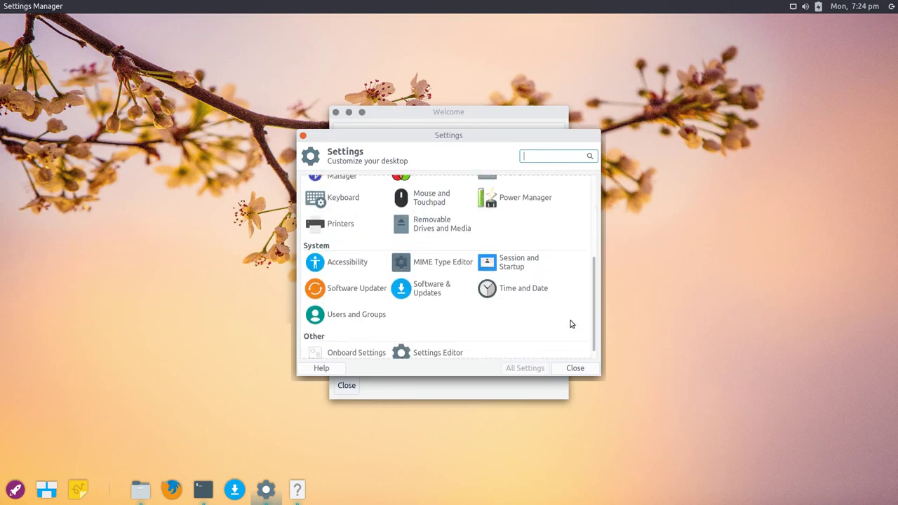
scroll(571, 324, "down", 1)
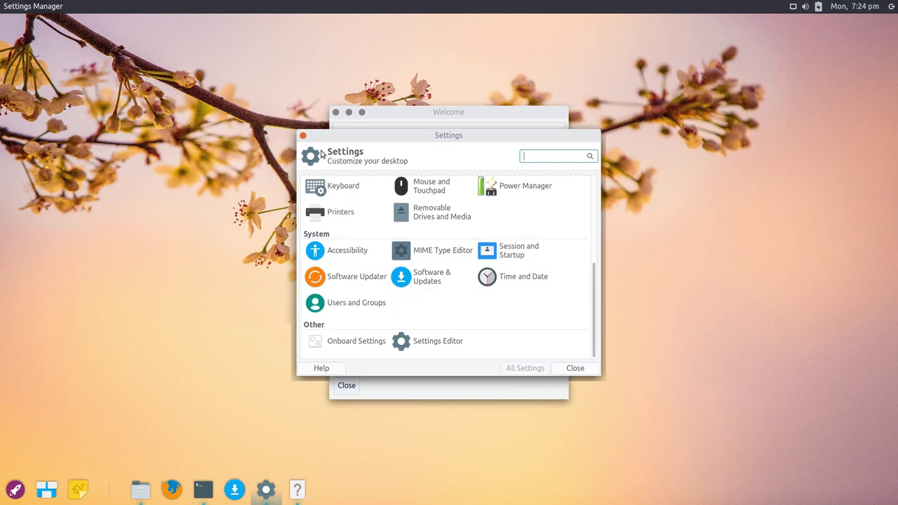
left_click(304, 136)
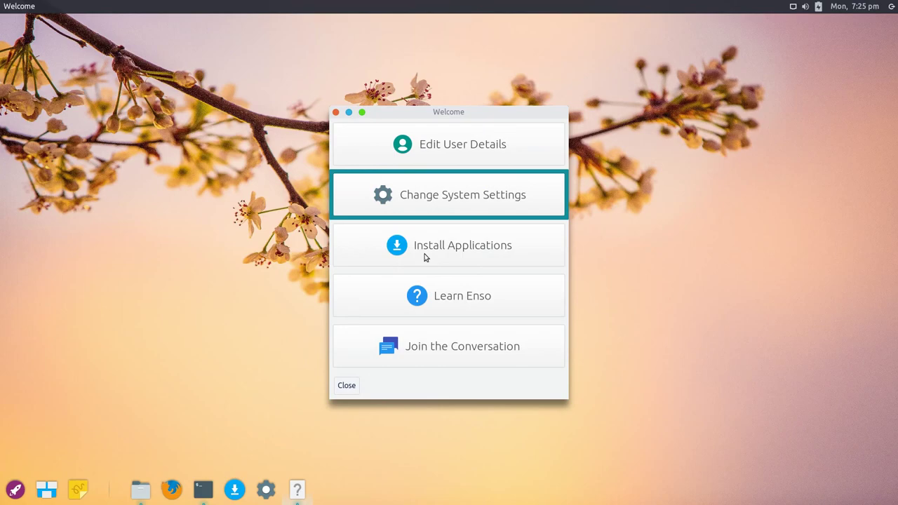
left_click(436, 312)
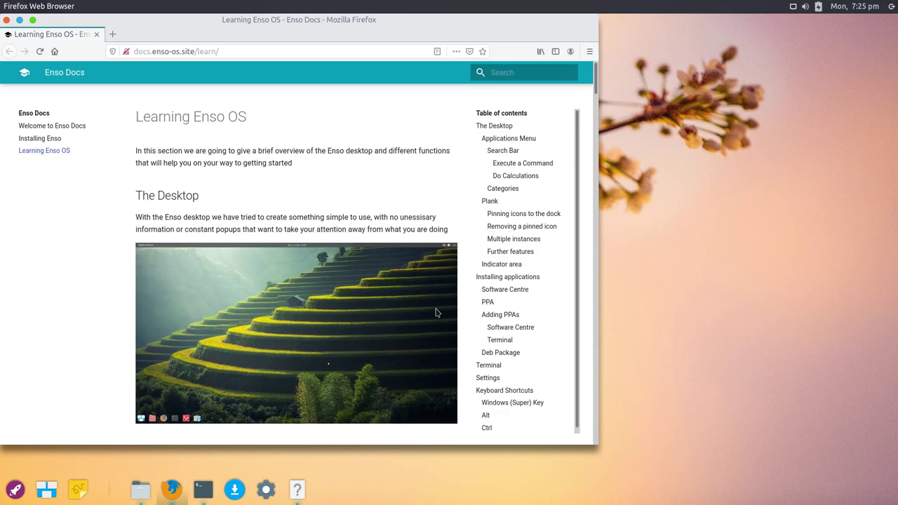
scroll(424, 235, "down", 10)
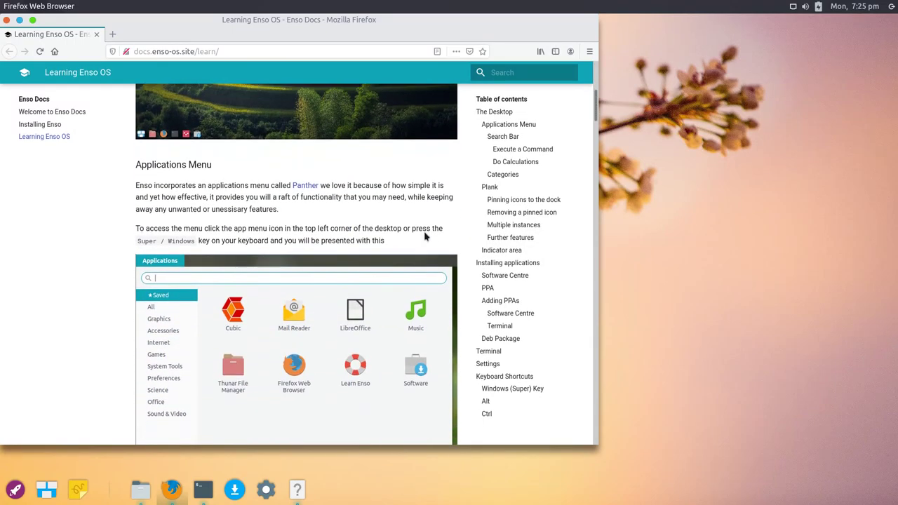
scroll(423, 236, "down", 7)
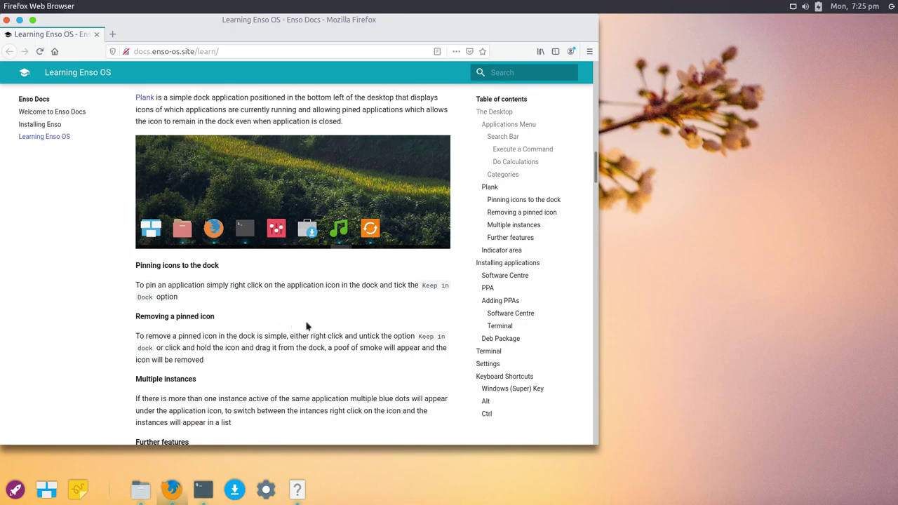
scroll(353, 319, "down", 10)
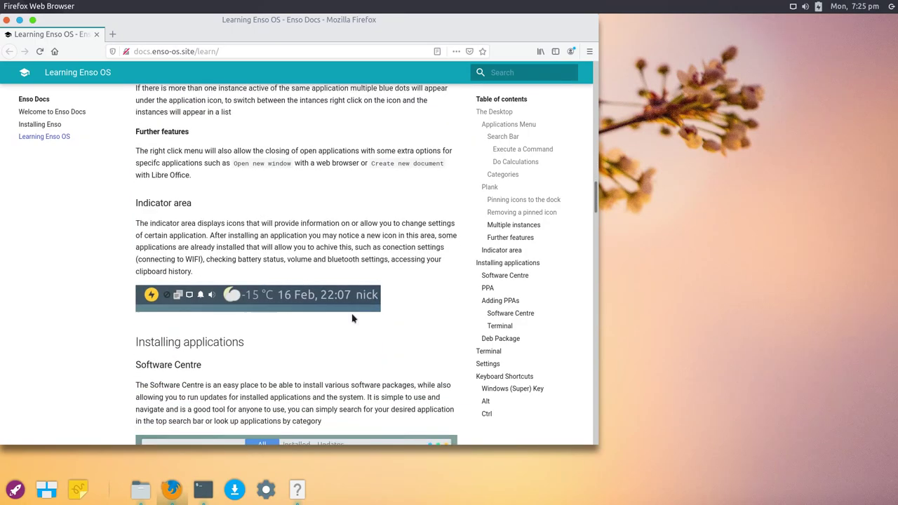
scroll(352, 318, "down", 5)
scroll(352, 319, "up", 5)
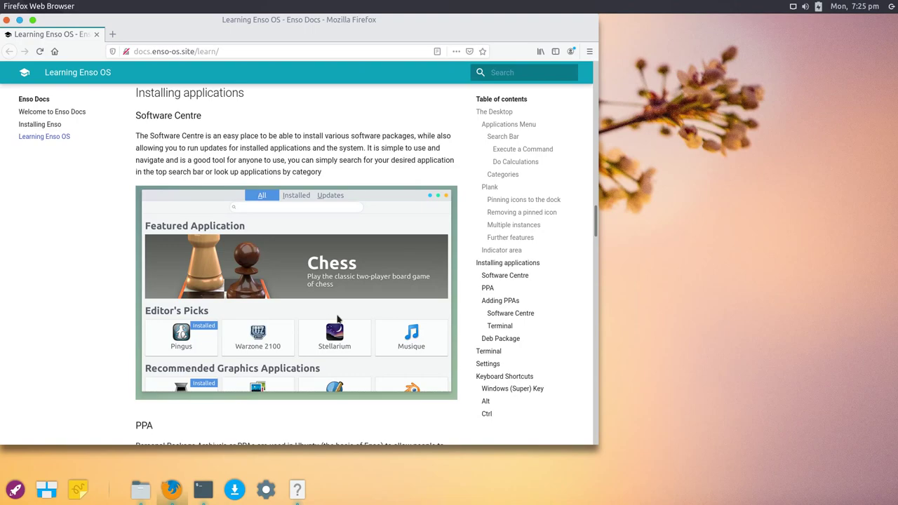
scroll(341, 368, "down", 5)
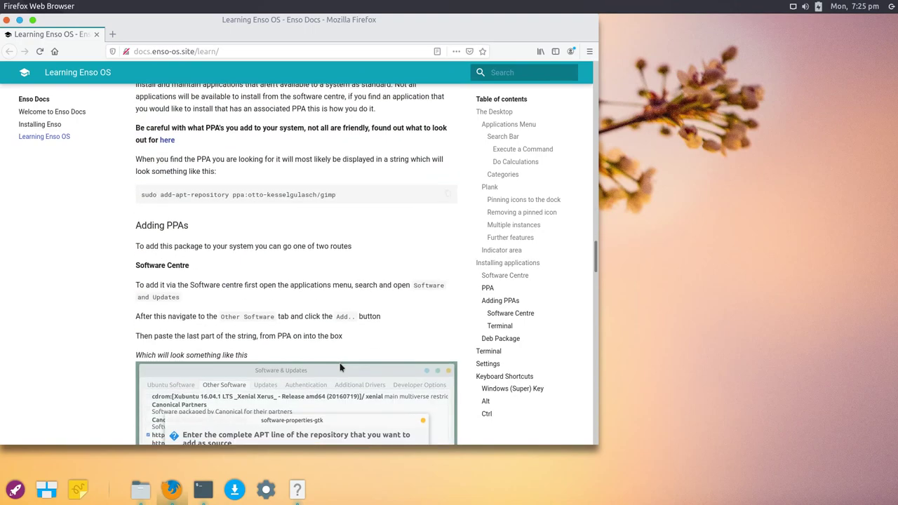
scroll(390, 313, "down", 12)
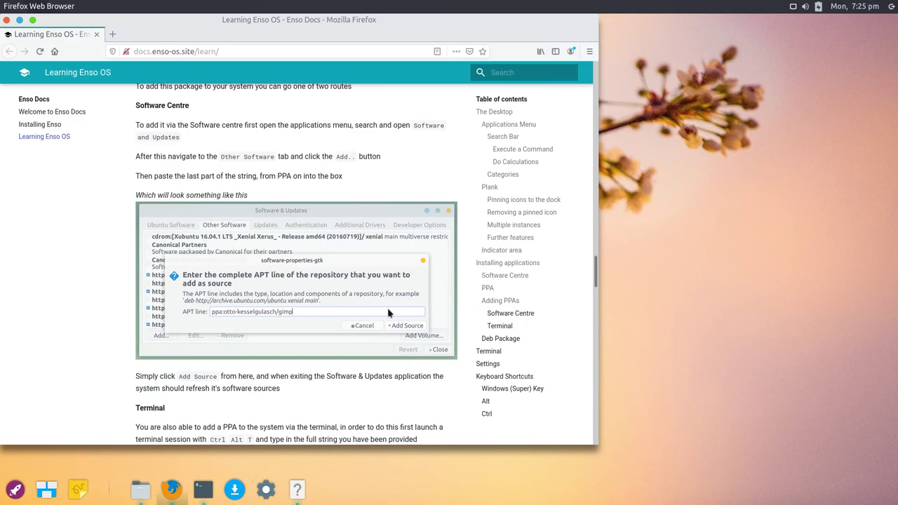
scroll(387, 311, "down", 3)
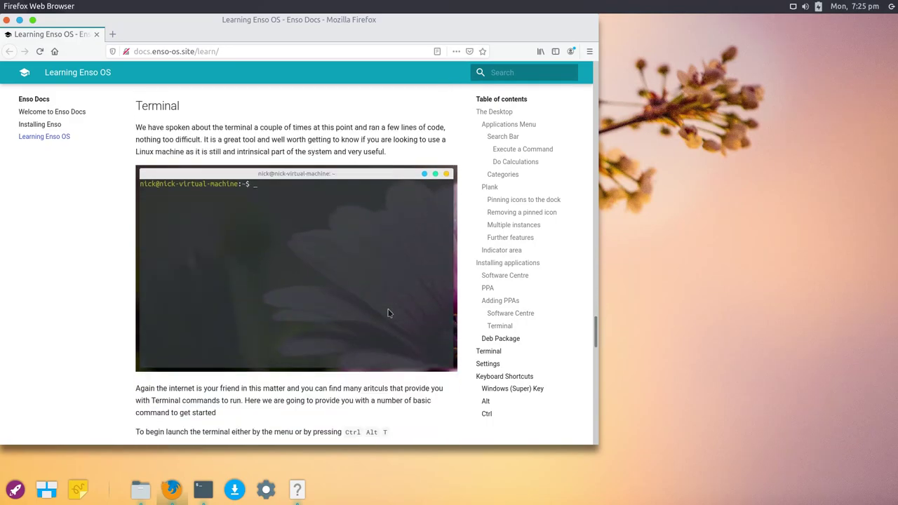
scroll(386, 311, "up", 20)
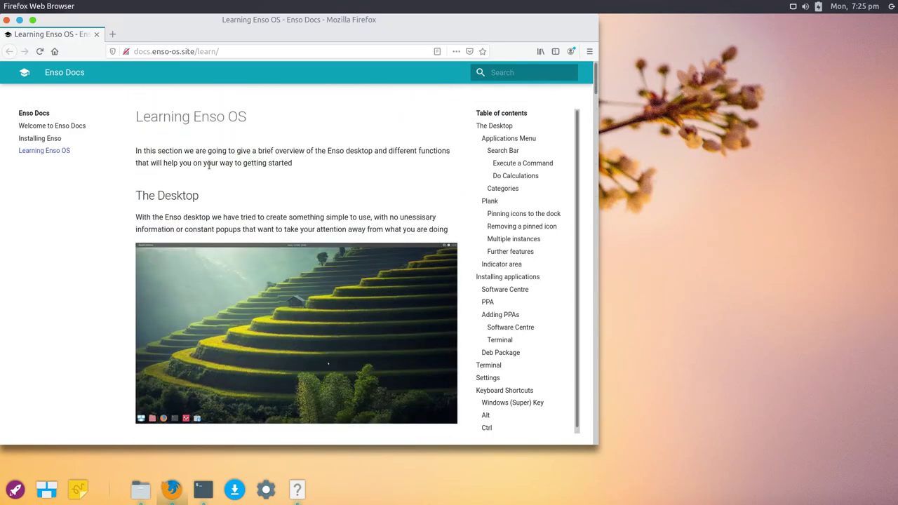
left_click(7, 20)
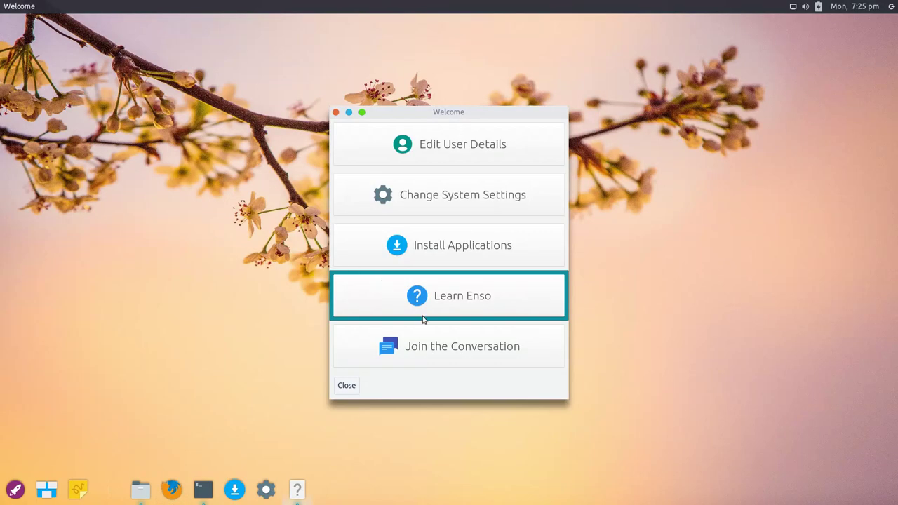
- Read through the Gitter Enso-OS/Lobby chat, then close Firefox and the Welcome app
left_click(449, 362)
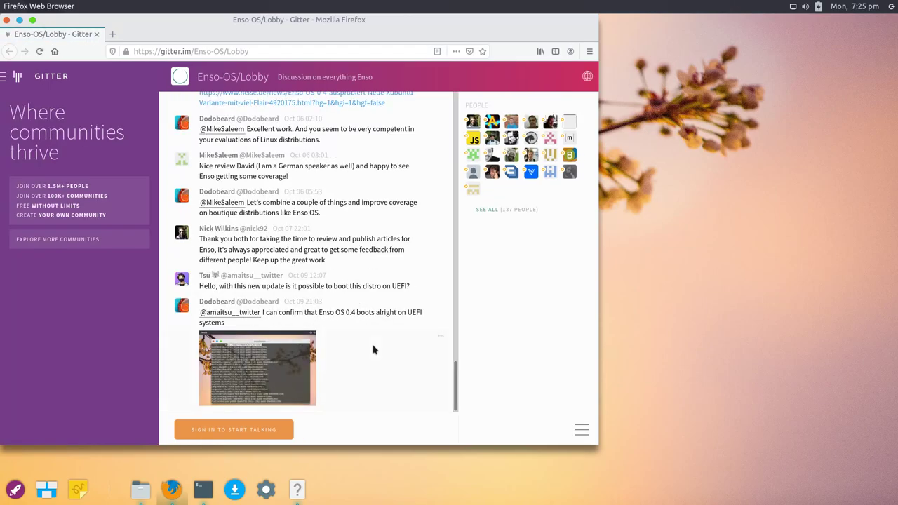
scroll(373, 349, "up", 15)
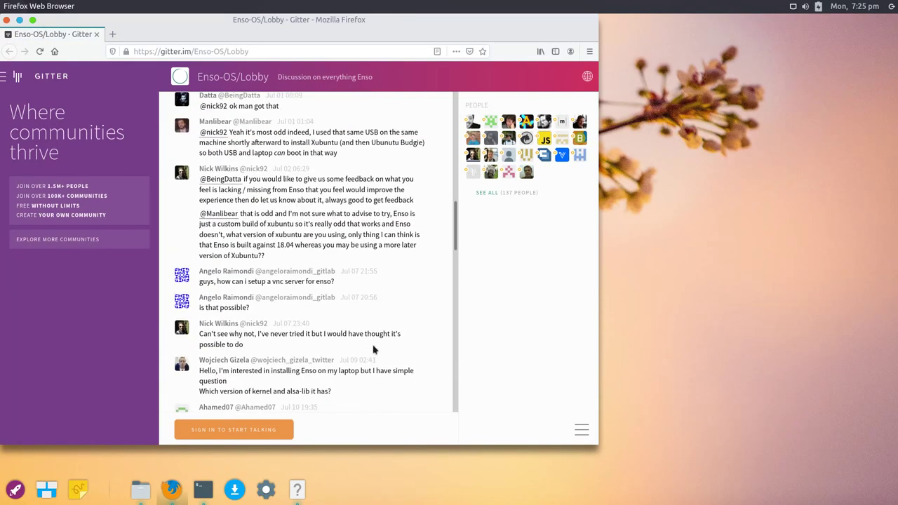
scroll(373, 350, "up", 10)
scroll(373, 350, "down", 15)
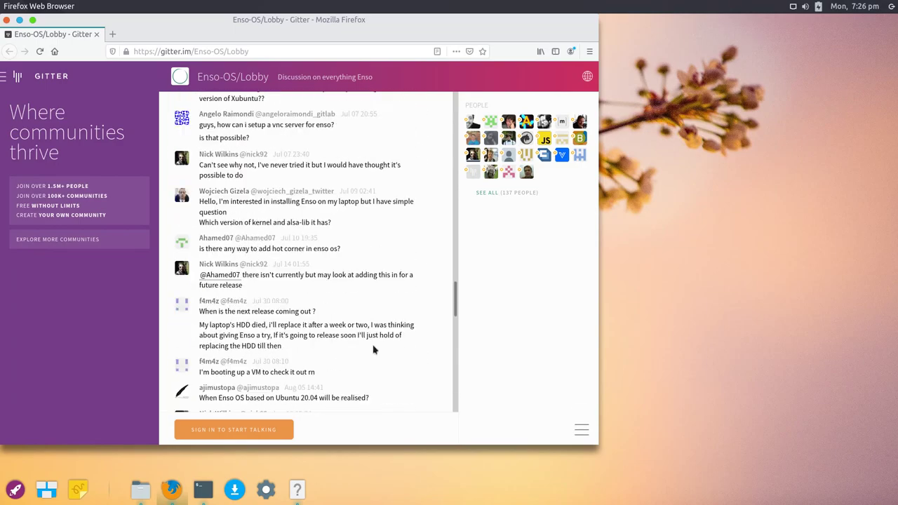
scroll(374, 350, "down", 15)
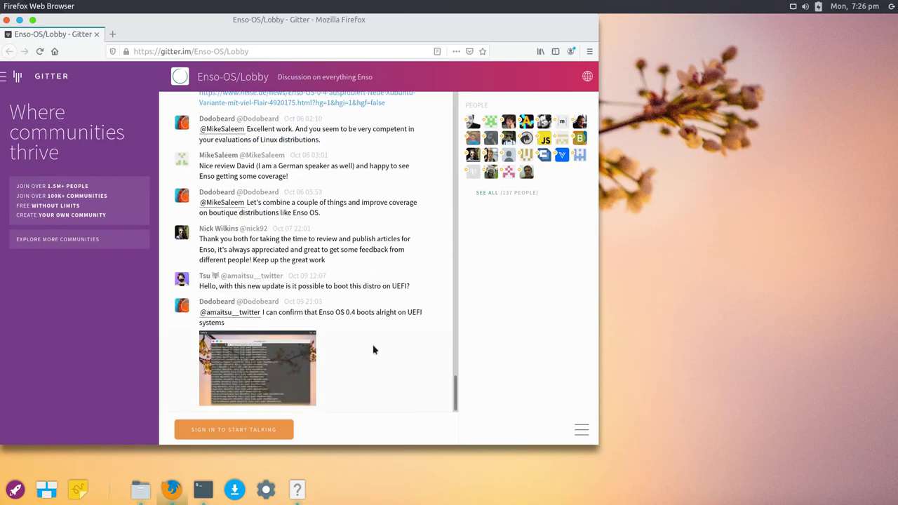
left_click(6, 20)
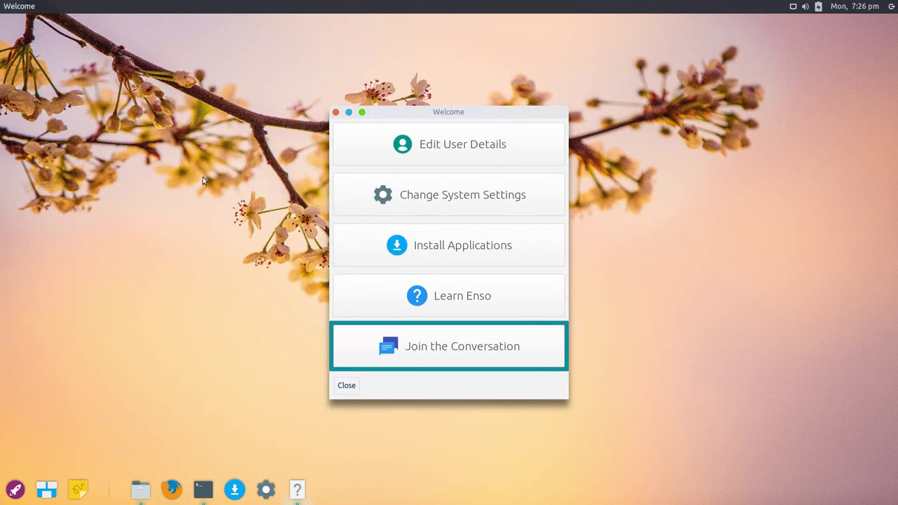
left_click(347, 386)
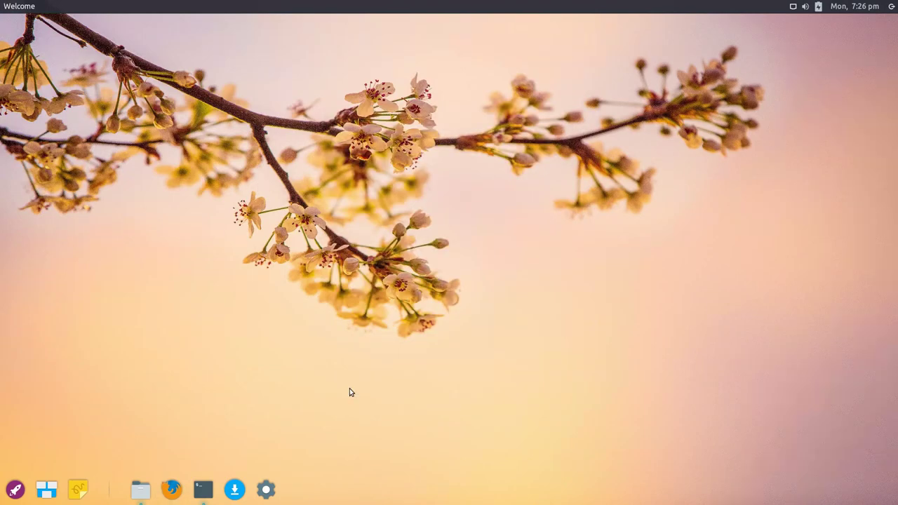